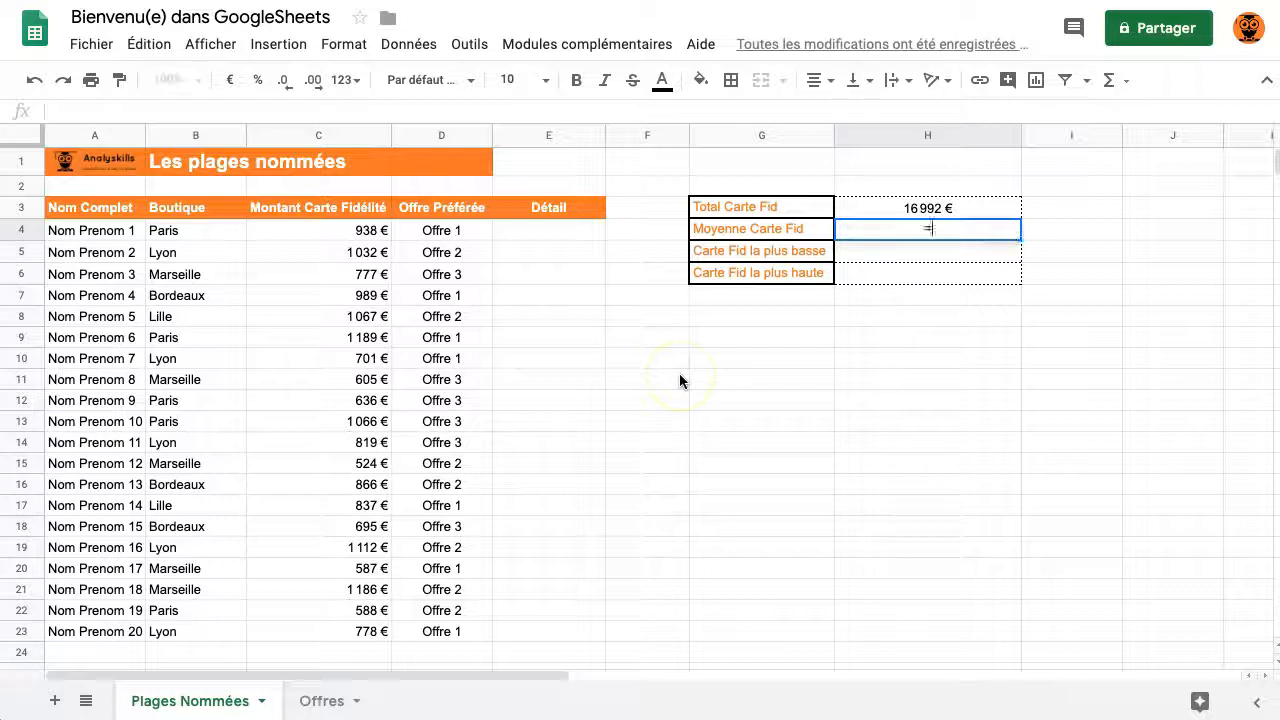
Calculate the average loyalty card amount in H4 with =MOYENNE(C4:C23)
{"action": "key", "text": "Tab"}
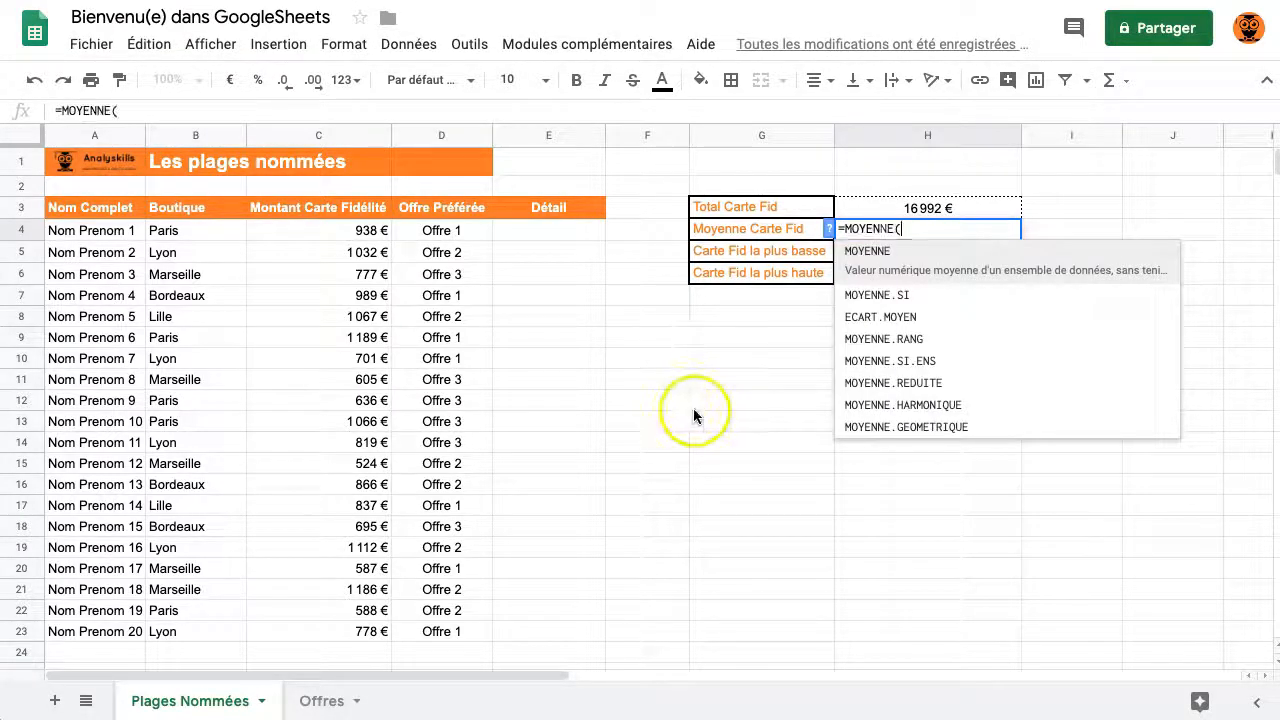
{"action": "left_click", "coordinate": [372, 231]}
{"action": "left_click_drag", "start_coordinate": [372, 231], "coordinate": [360, 634]}
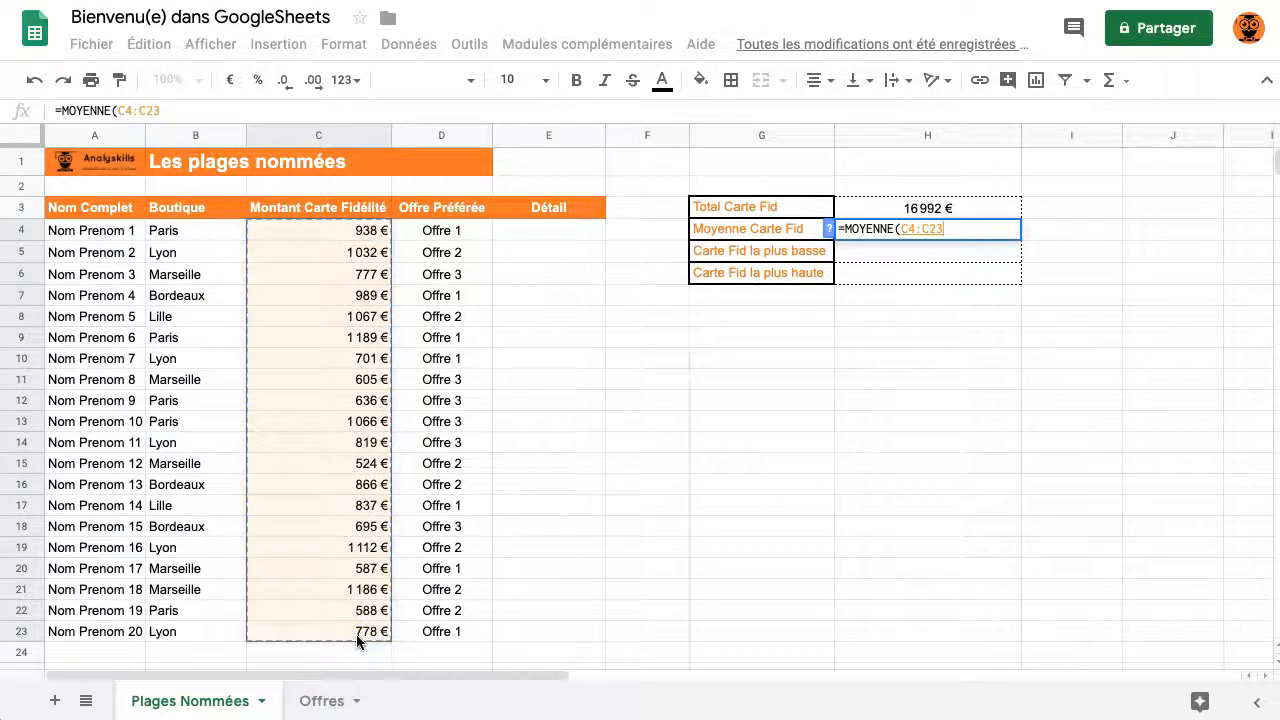
{"action": "key", "text": "Return"}
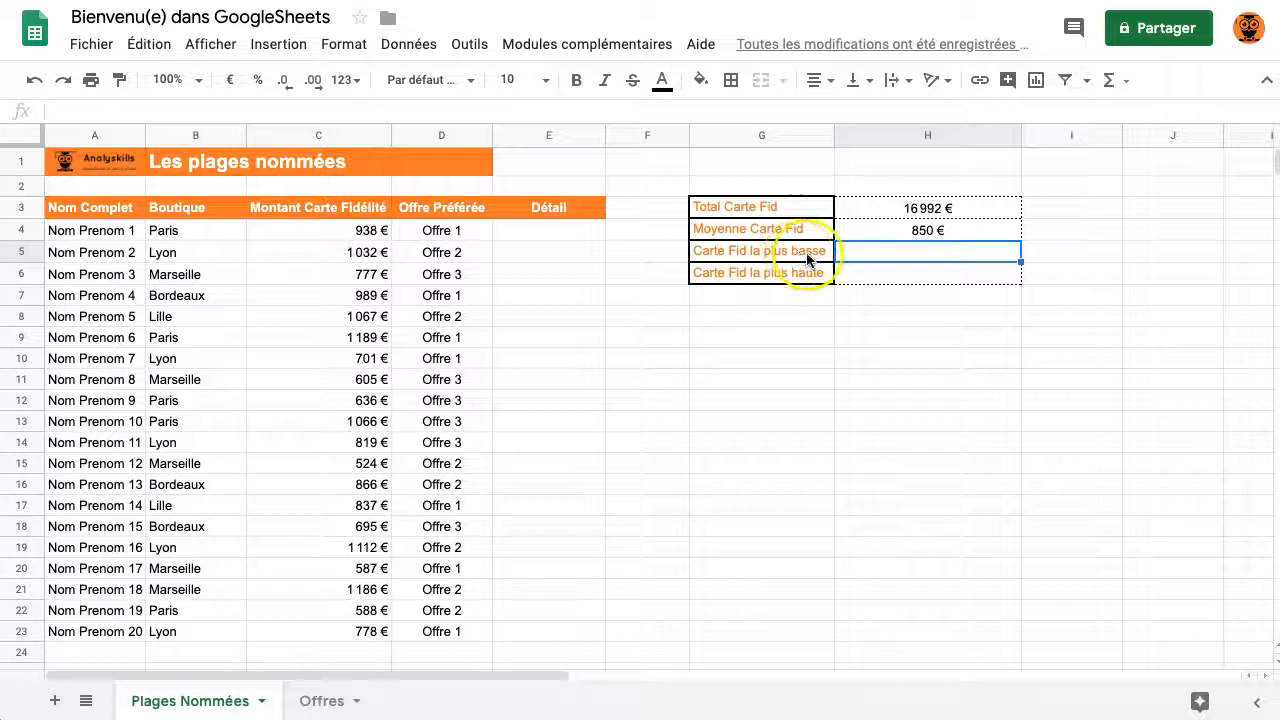
Calculate the lowest loyalty card amount in H5 with =MIN(C4:C23)
{"action": "type", "text": "="}
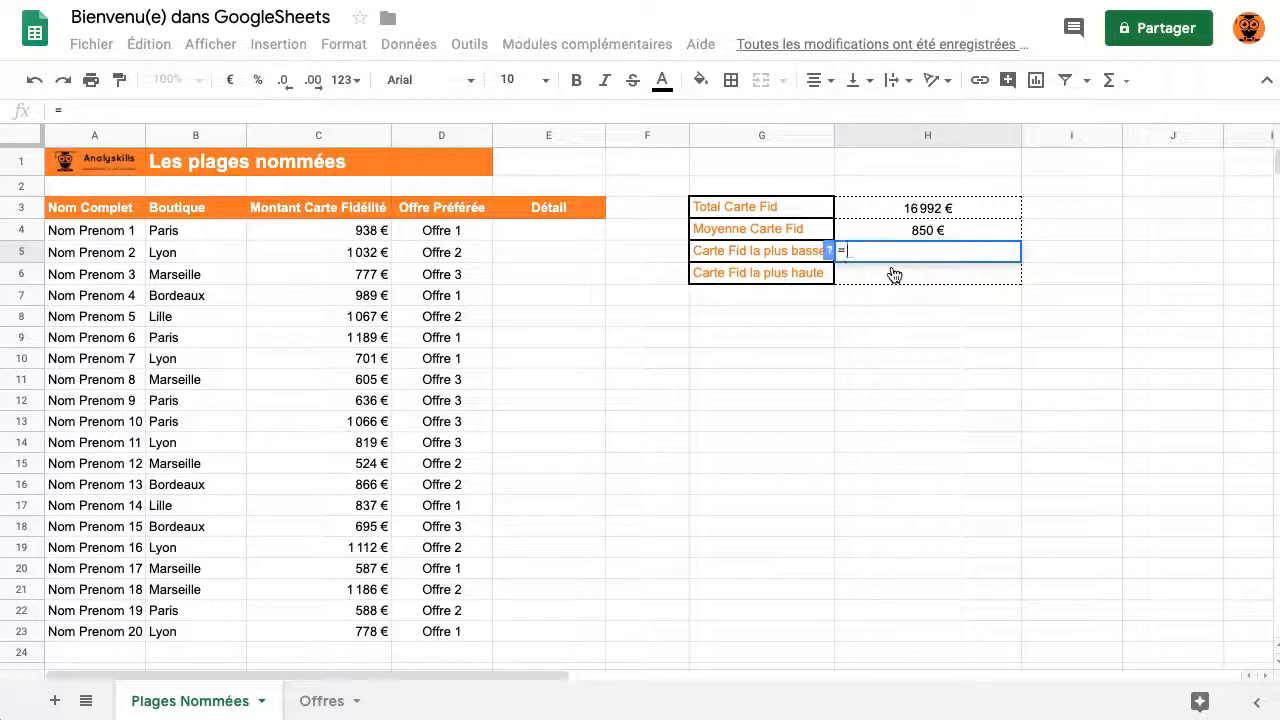
{"action": "type", "text": "M"}
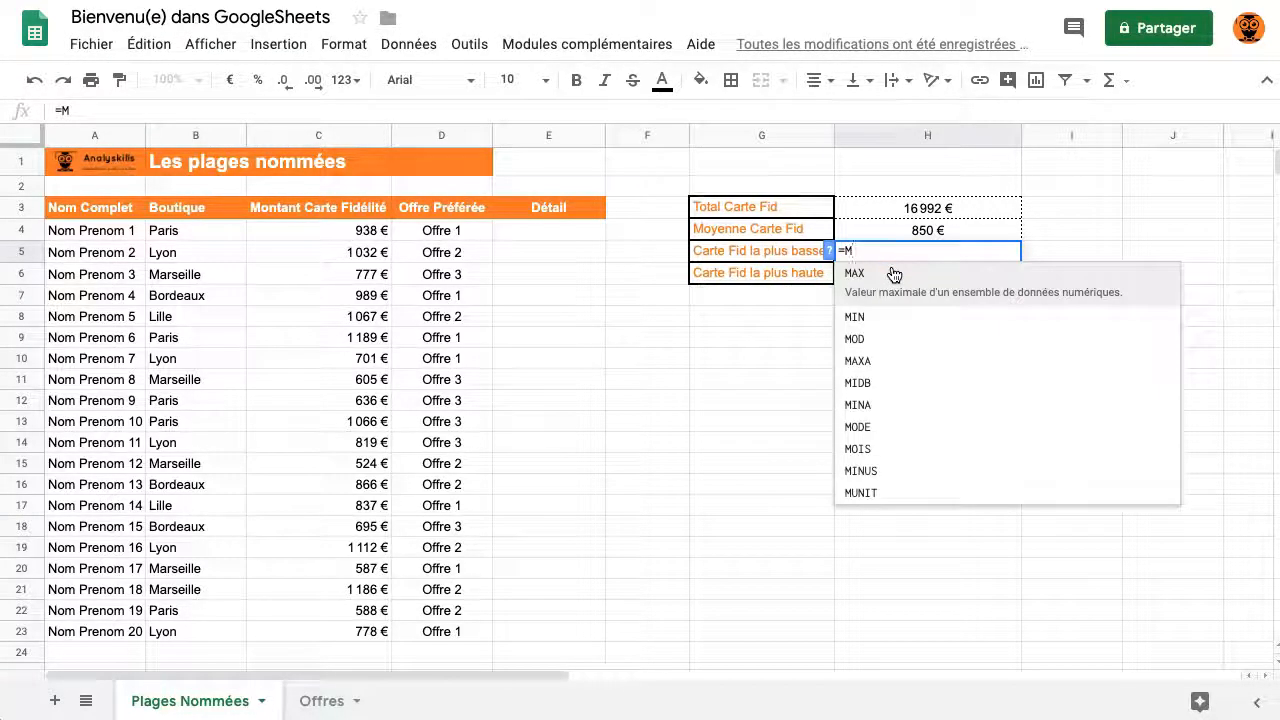
{"action": "type", "text": "IN("}
{"action": "left_click", "coordinate": [369, 231]}
{"action": "left_click_drag", "start_coordinate": [369, 231], "coordinate": [346, 648]}
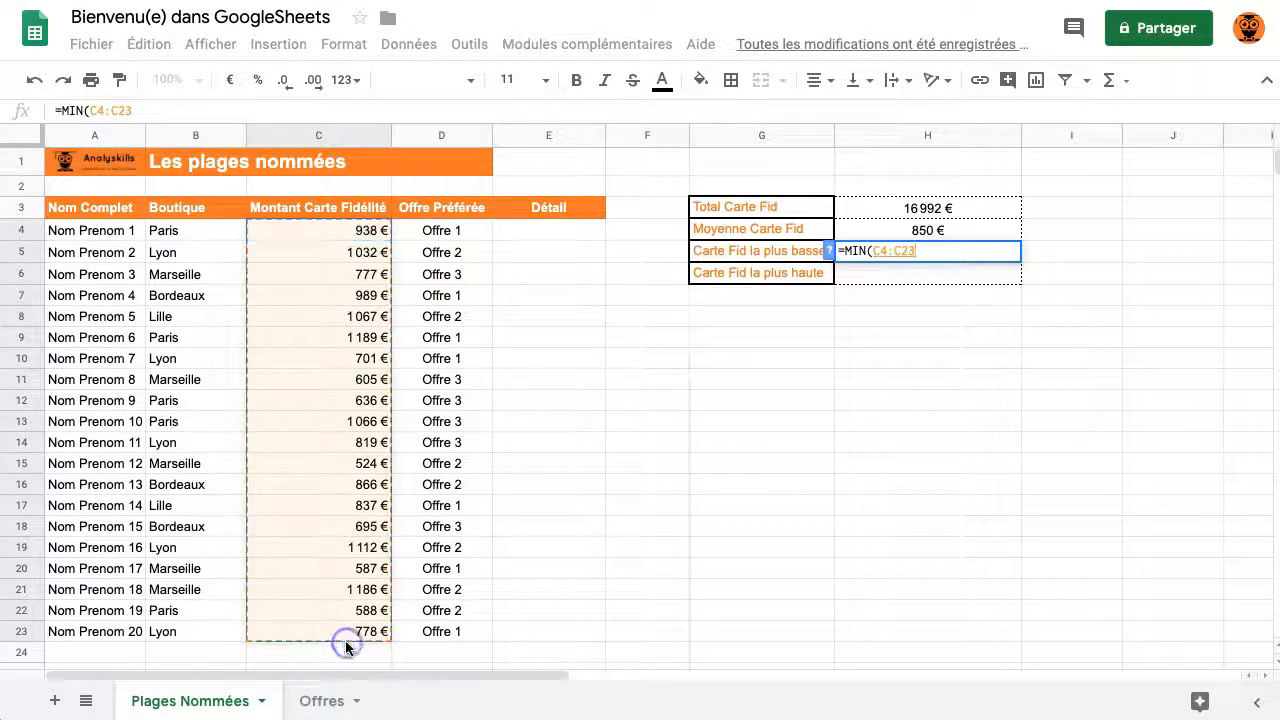
{"action": "key", "text": "Return"}
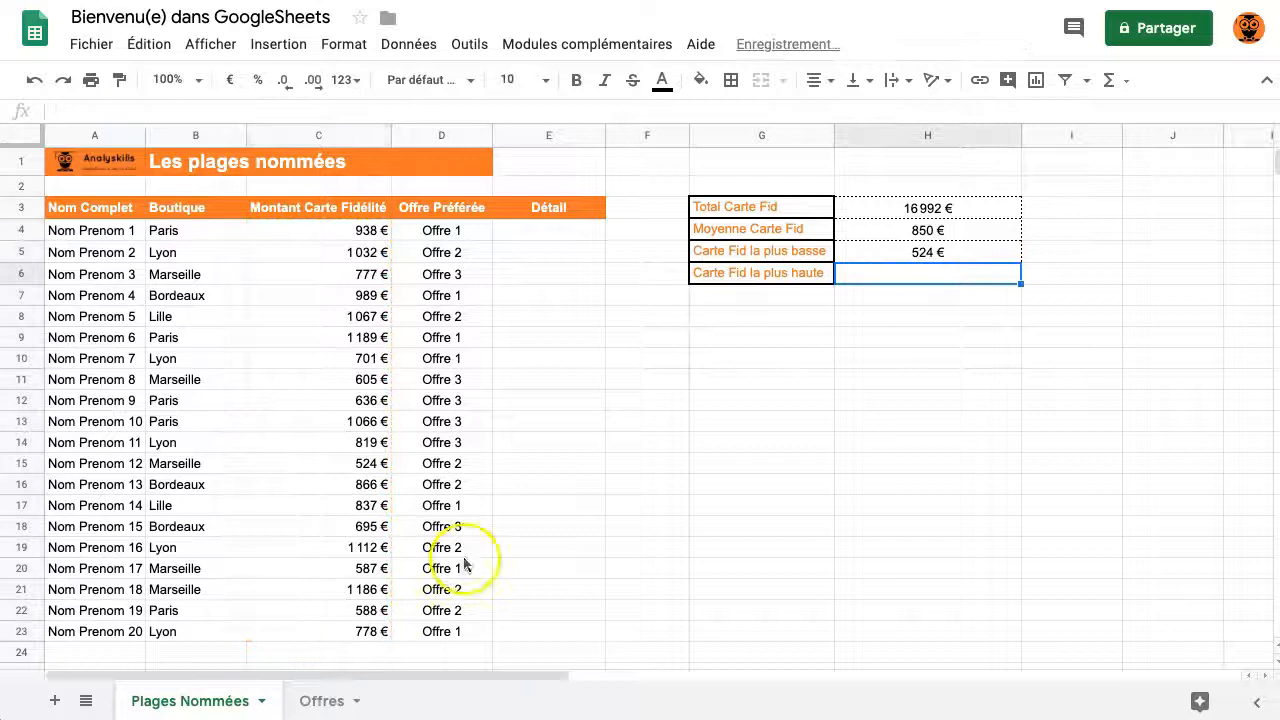
Clear the lowest, average and total loyalty card formulas from H5, H4 and H3
{"action": "key", "text": "Up"}
{"action": "key", "text": "Delete"}
{"action": "key", "text": "Up"}
{"action": "key", "text": "Delete"}
{"action": "key", "text": "Up"}
{"action": "key", "text": "Delete"}
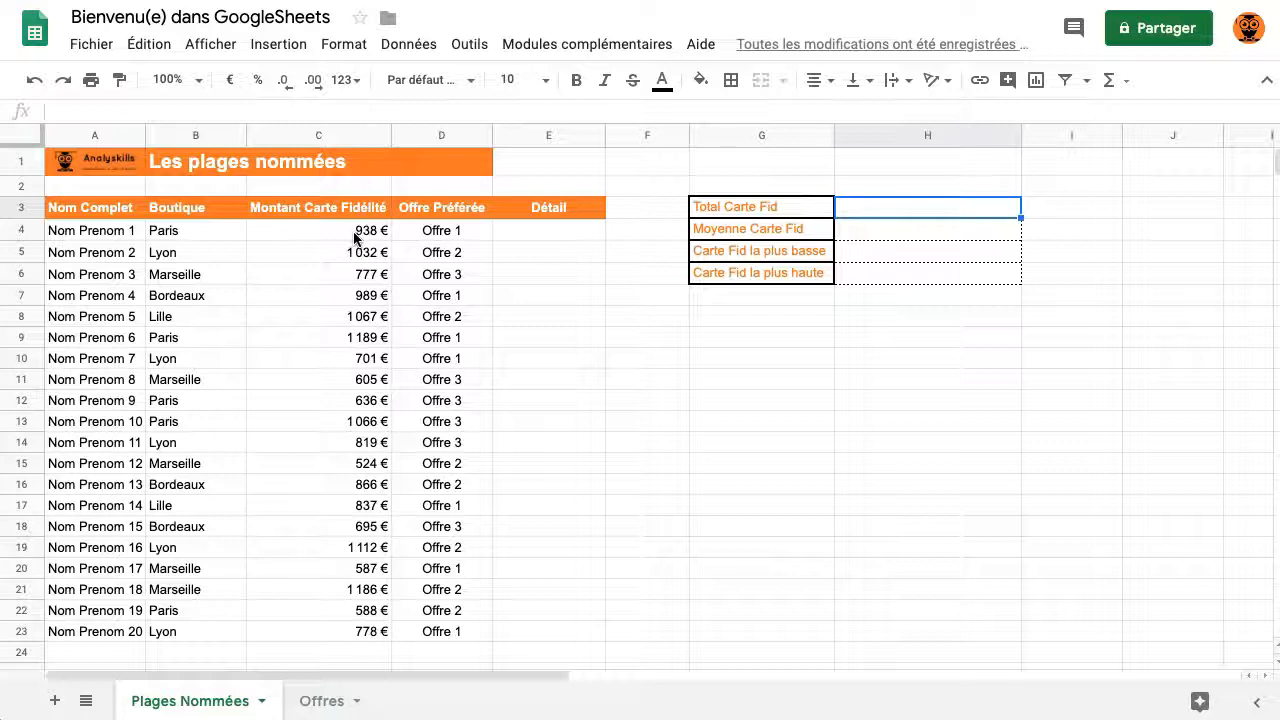
Create a named range CarteFid covering the loyalty card amounts, with the open-ended range 'Plages Nommées'!C4:C
{"action": "left_click_drag", "start_coordinate": [355, 235], "coordinate": [351, 622]}
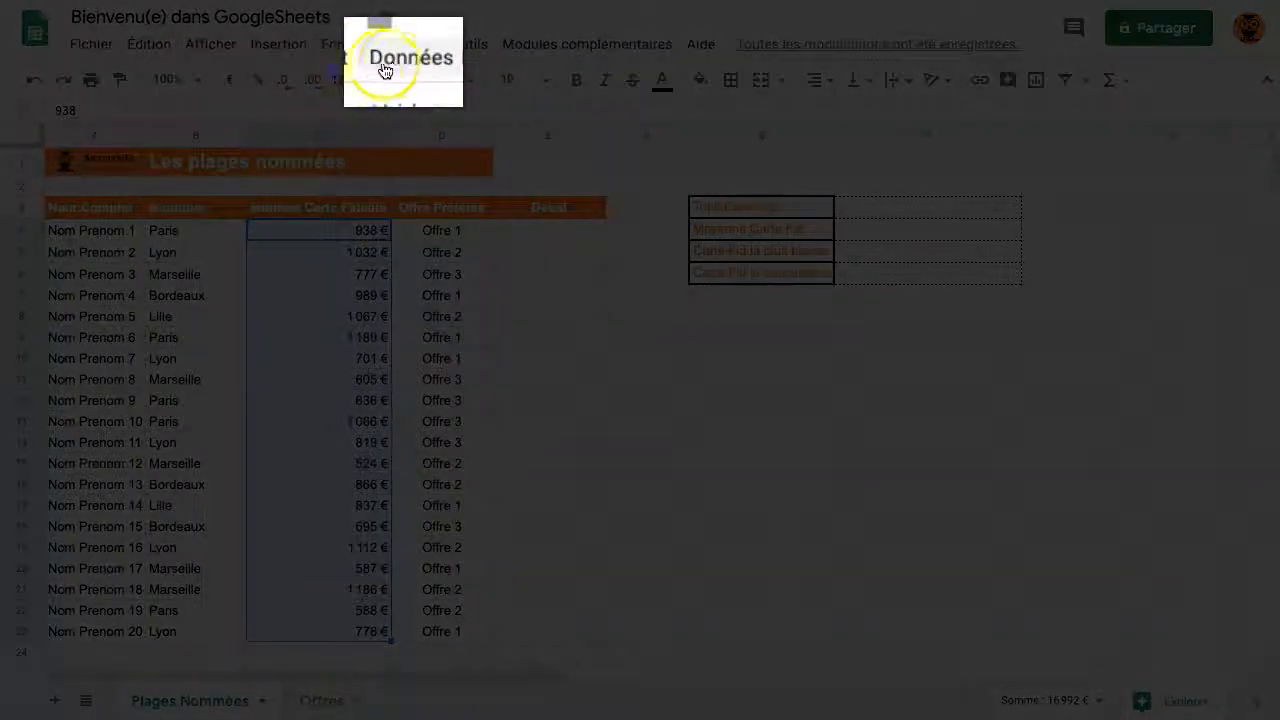
{"action": "left_click", "coordinate": [423, 44]}
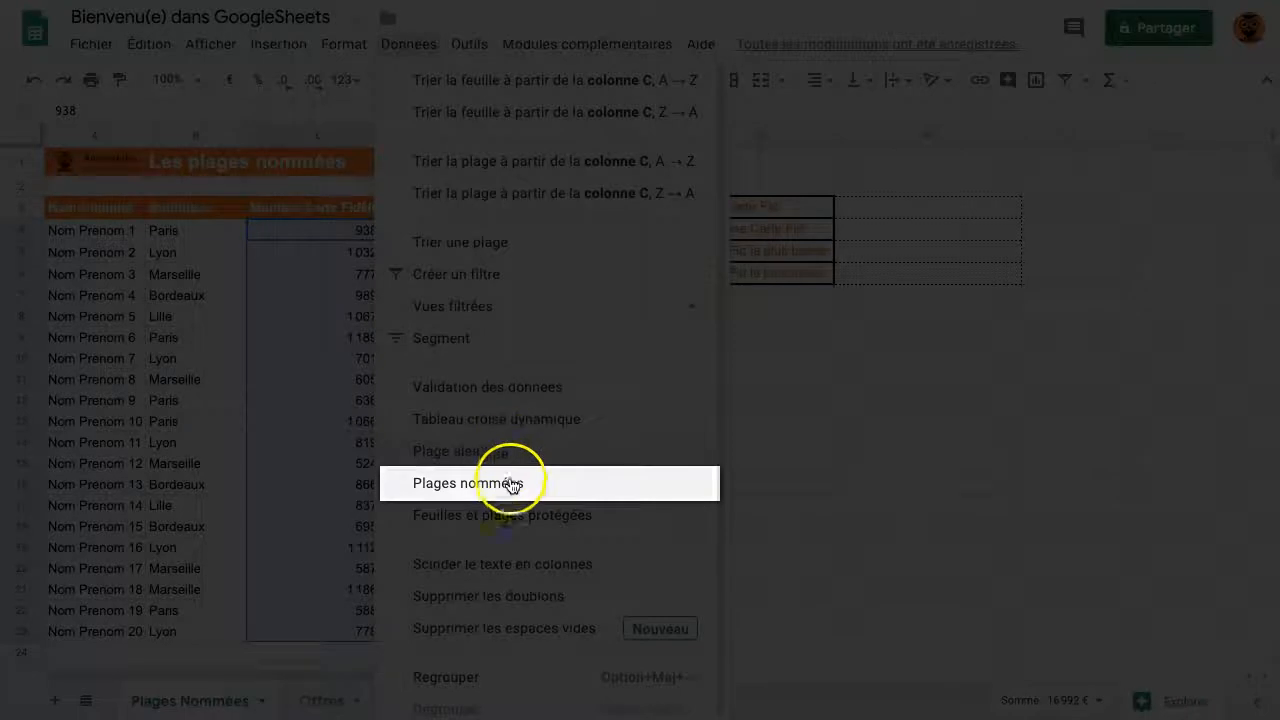
{"action": "left_click", "coordinate": [512, 485]}
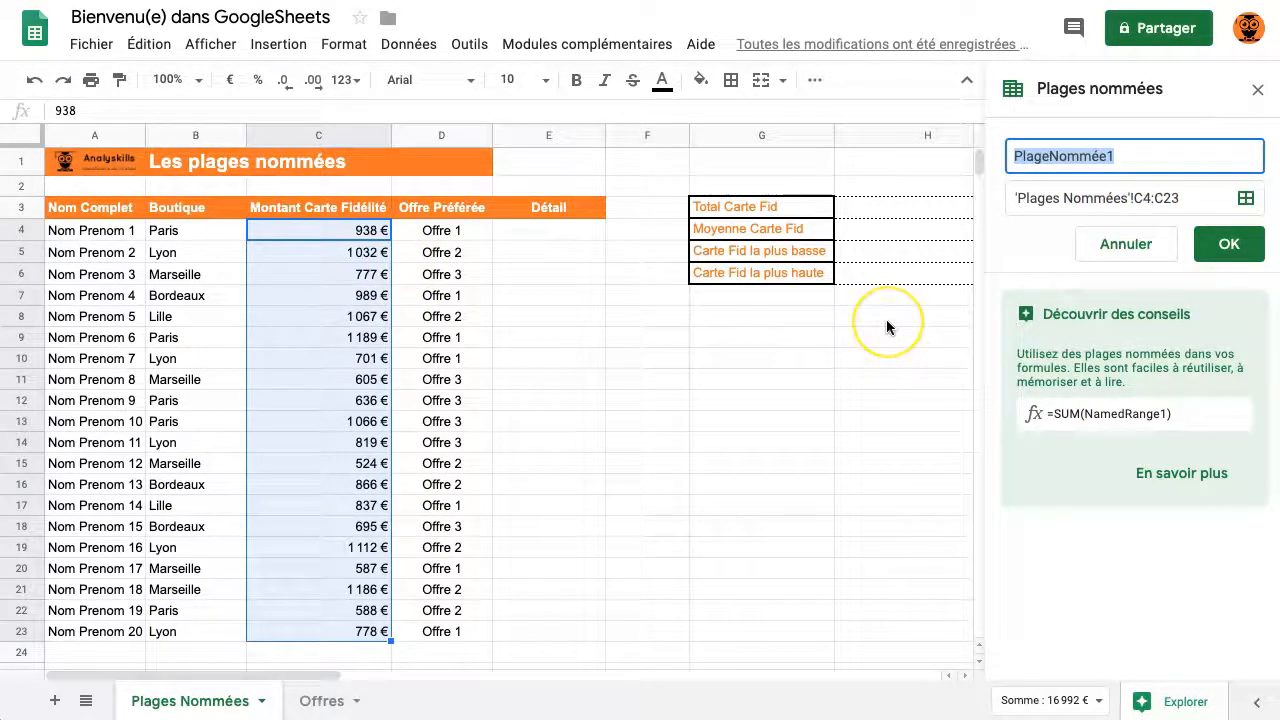
{"action": "type", "text": "CarteFid"}
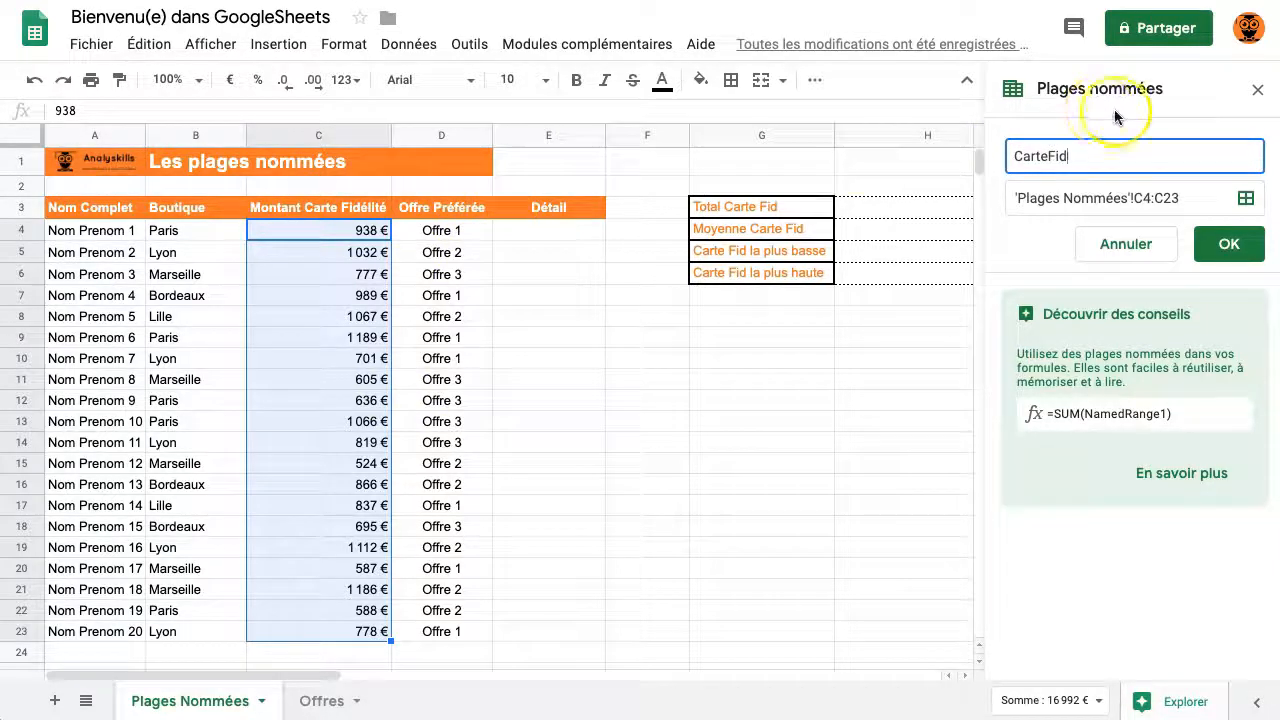
{"action": "left_click", "coordinate": [1189, 199]}
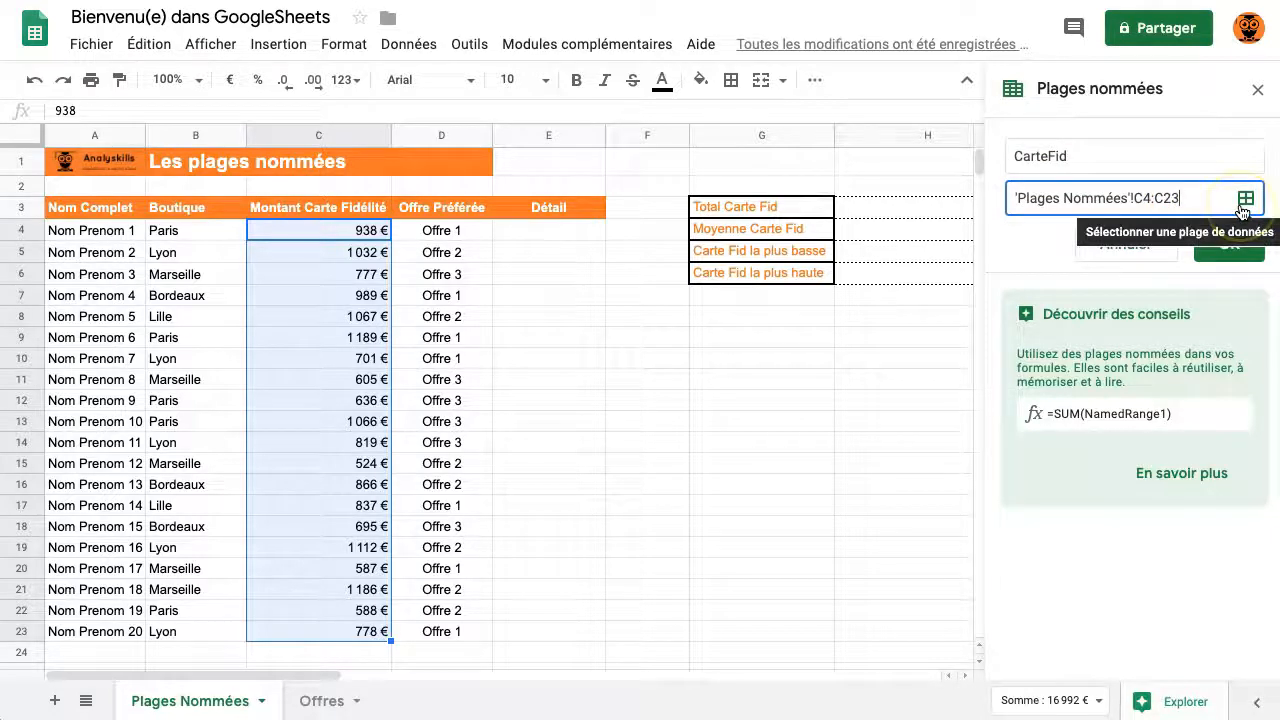
{"action": "key", "text": "BackSpace"}
{"action": "key", "text": "BackSpace"}
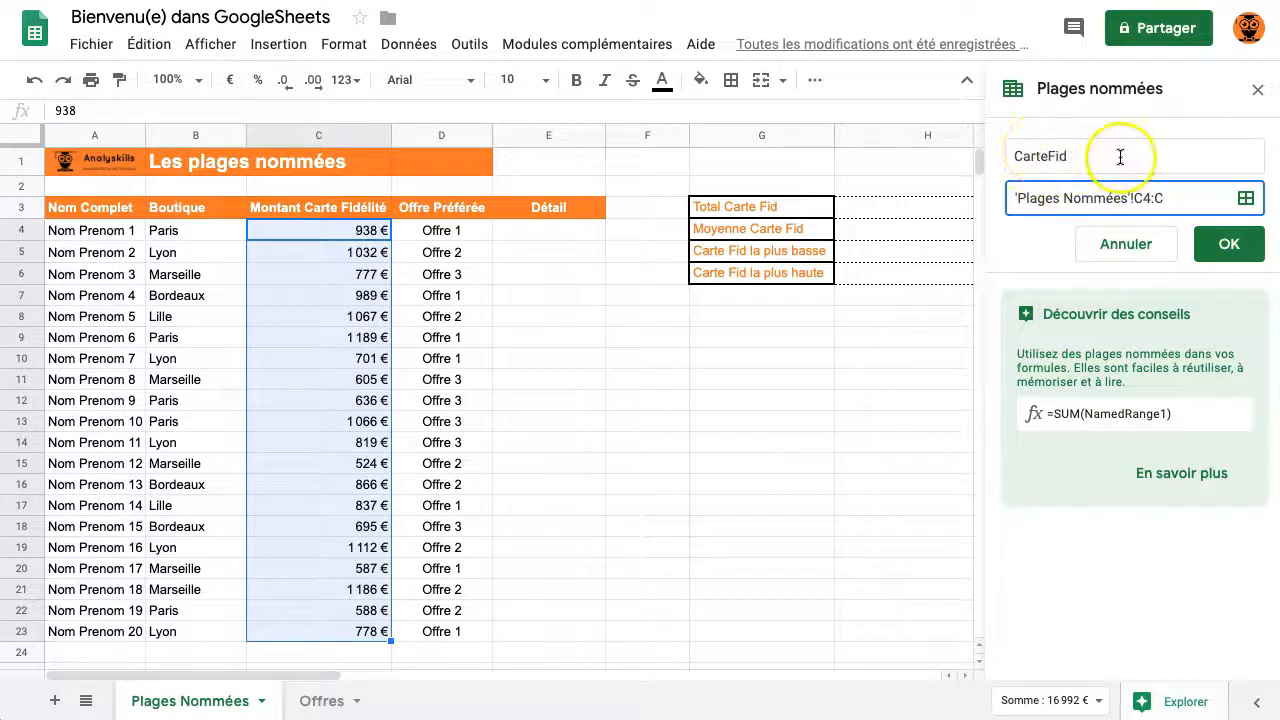
{"action": "left_click", "coordinate": [1229, 243]}
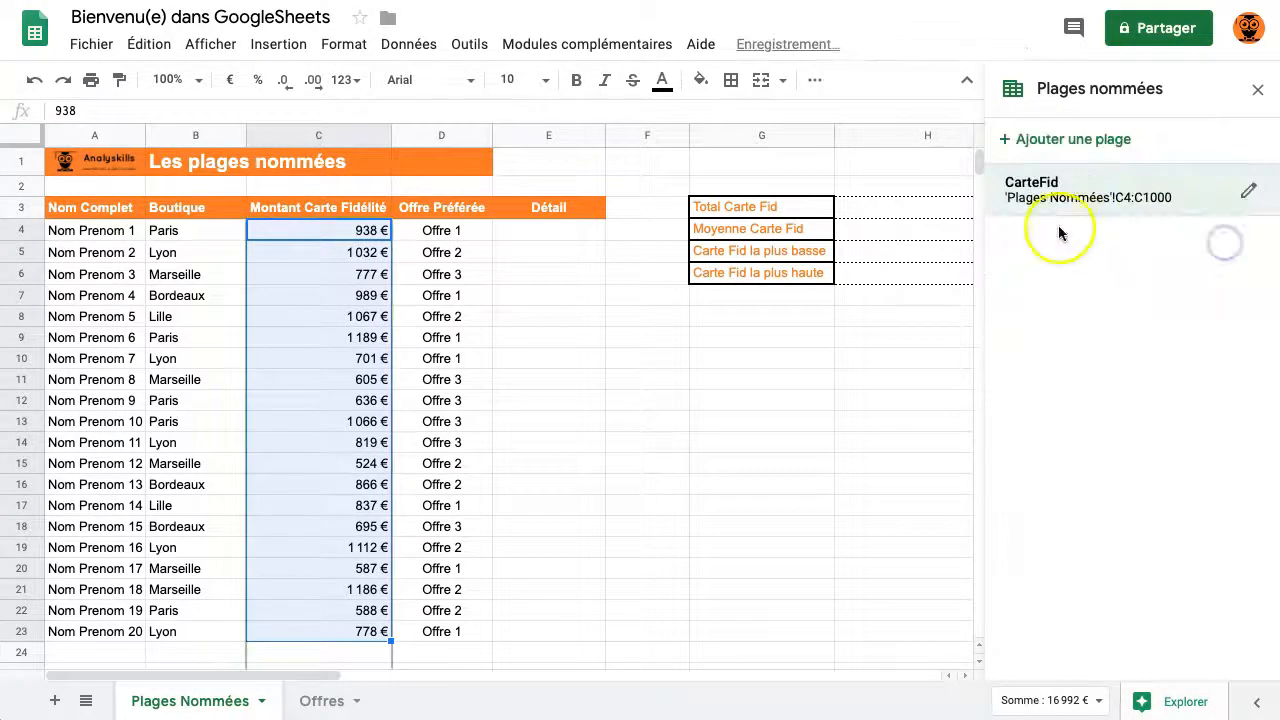
{"action": "left_click", "coordinate": [1257, 89]}
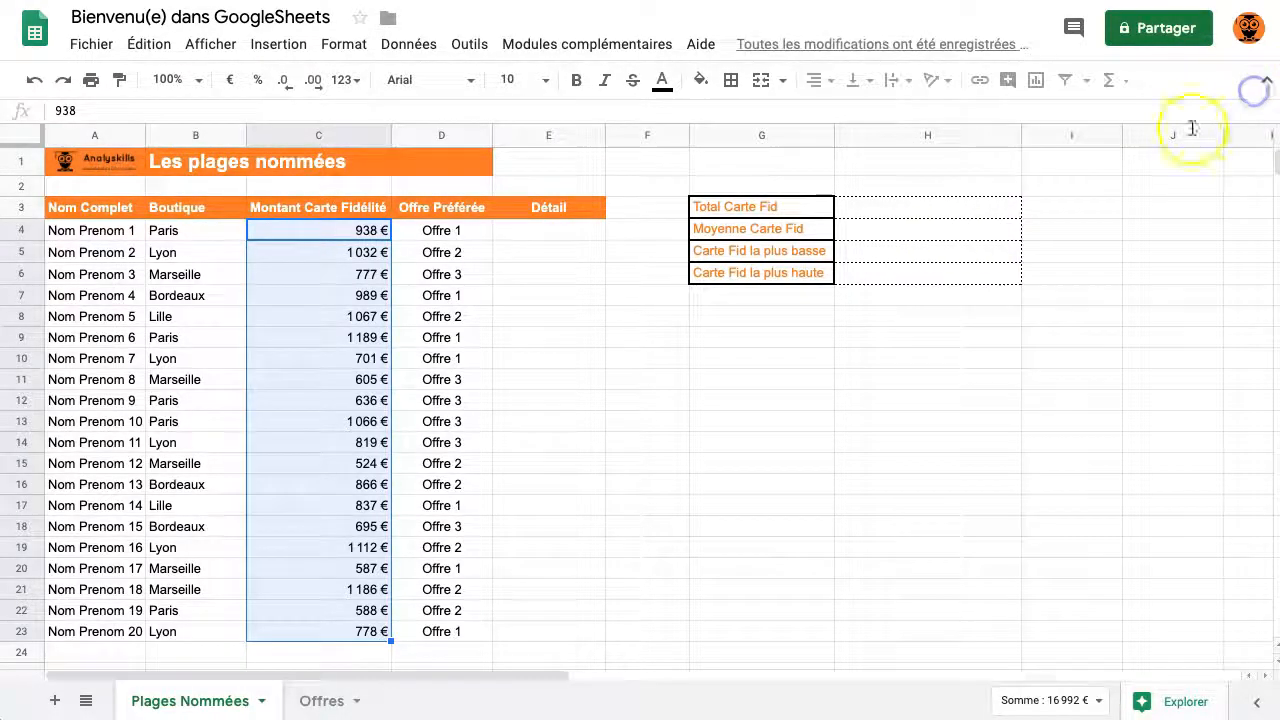
Calculate the loyalty card total in H3 with =SOMME(CarteFid) and check the resulting formula
{"action": "left_click", "coordinate": [882, 210]}
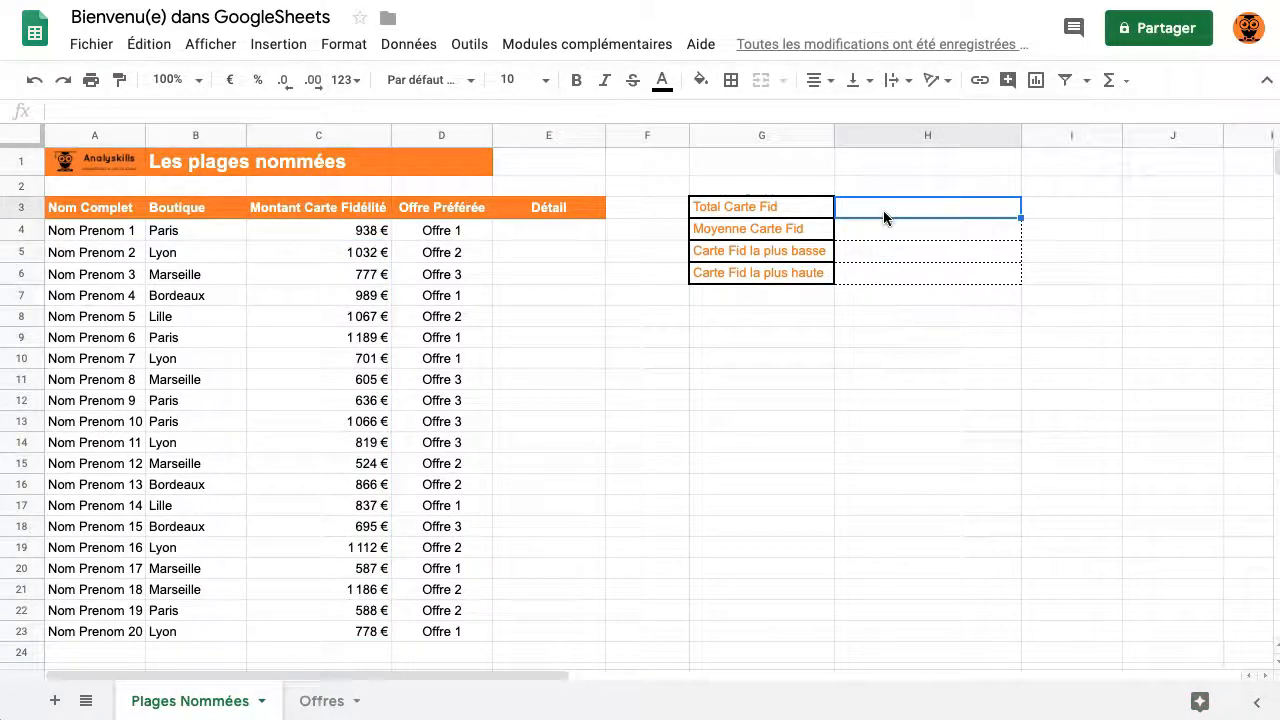
{"action": "type", "text": "="}
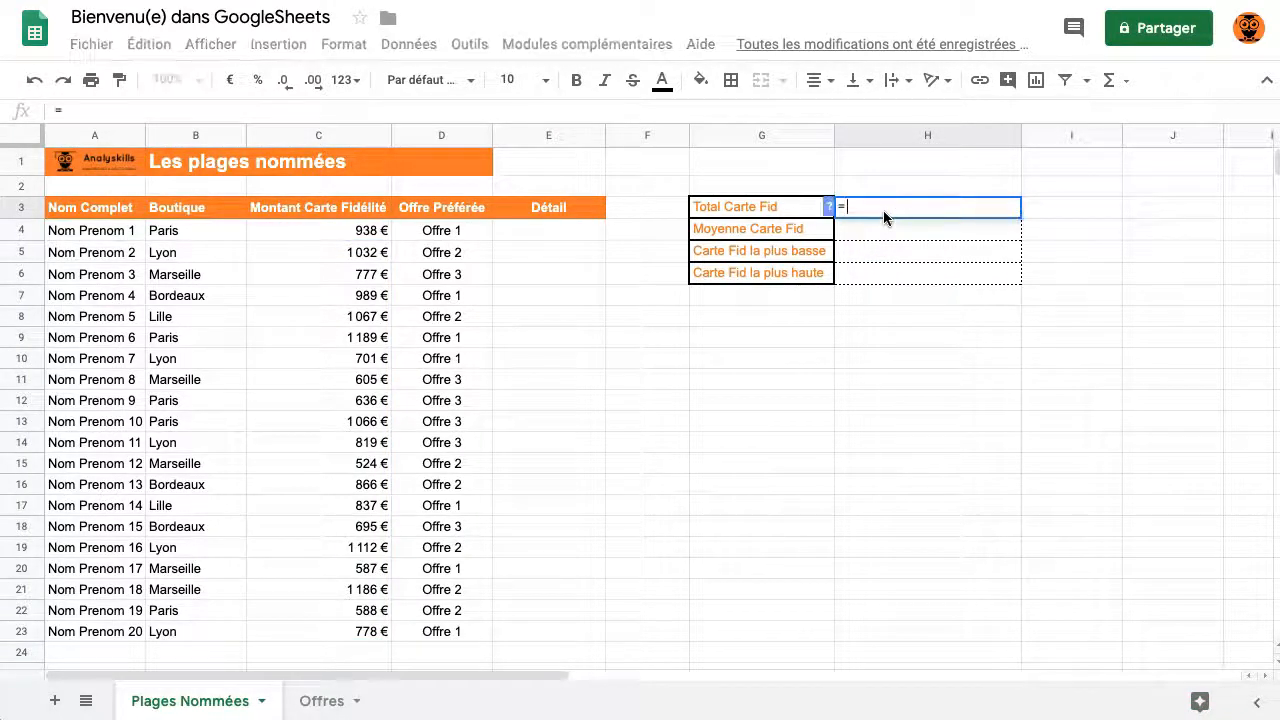
{"action": "type", "text": "SOMME("}
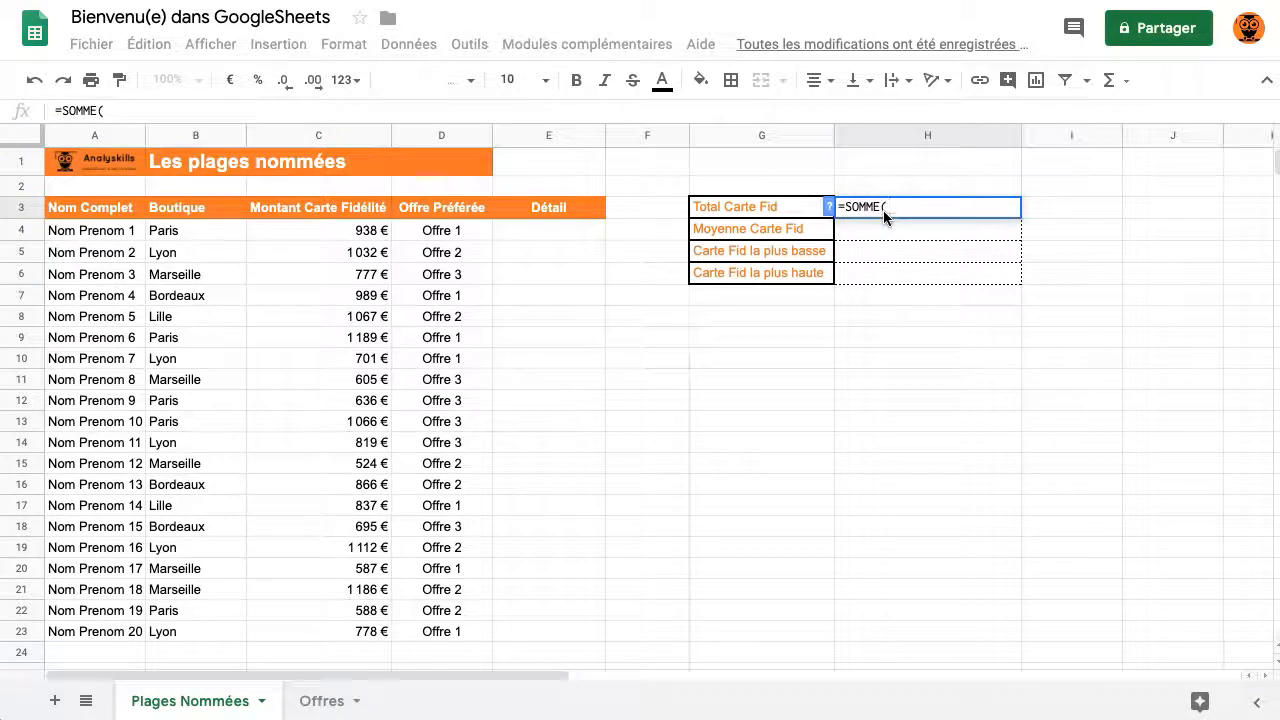
{"action": "type", "text": "car"}
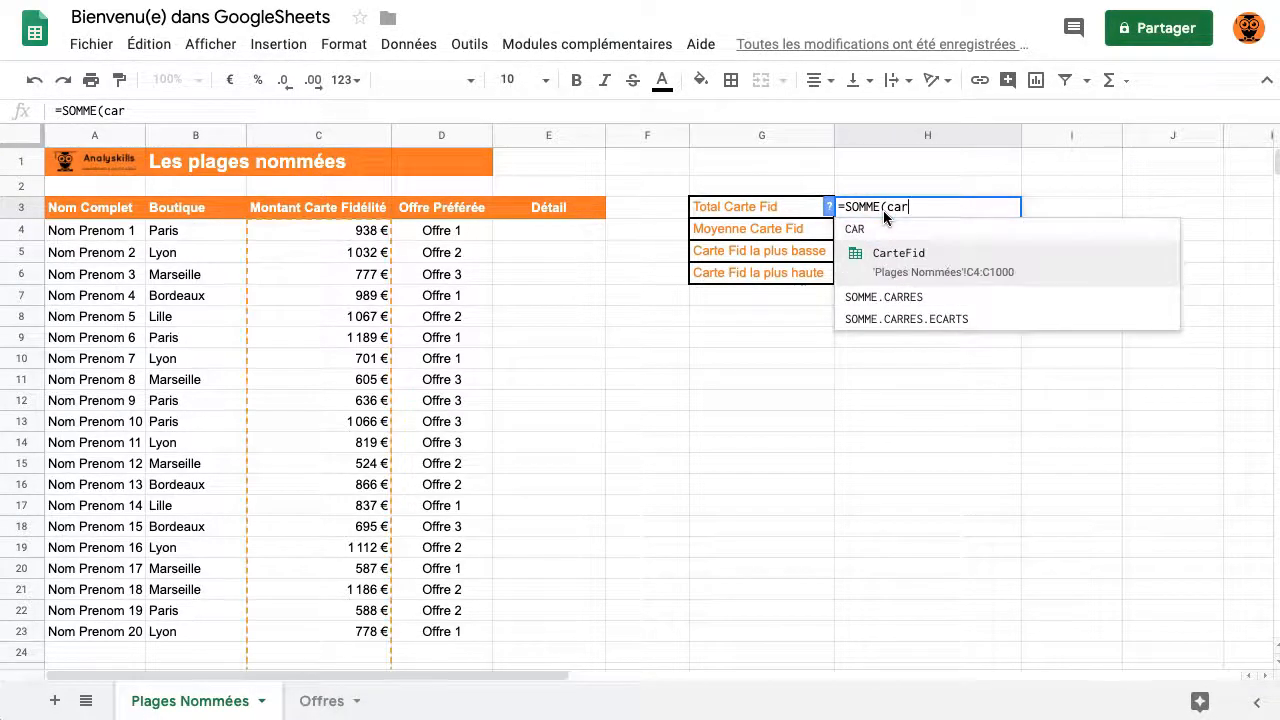
{"action": "key", "text": "Tab"}
{"action": "type", "text": ")"}
{"action": "key", "text": "Return"}
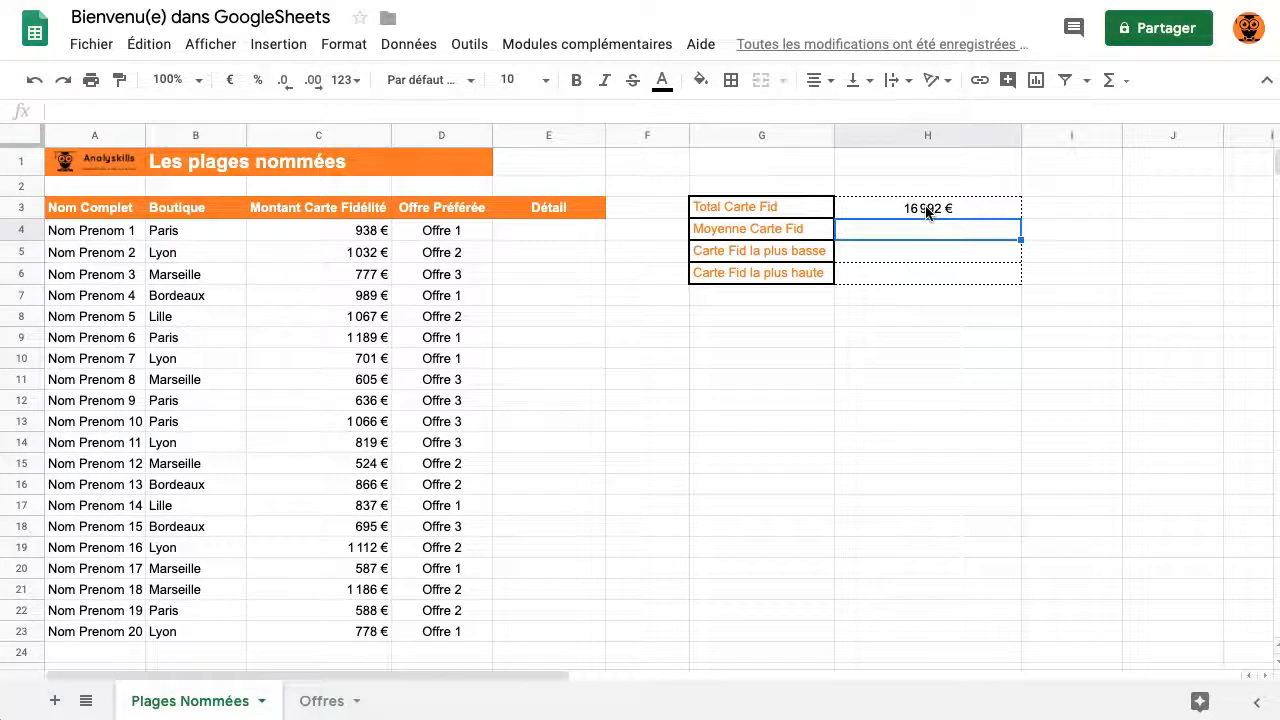
{"action": "left_click", "coordinate": [927, 211]}
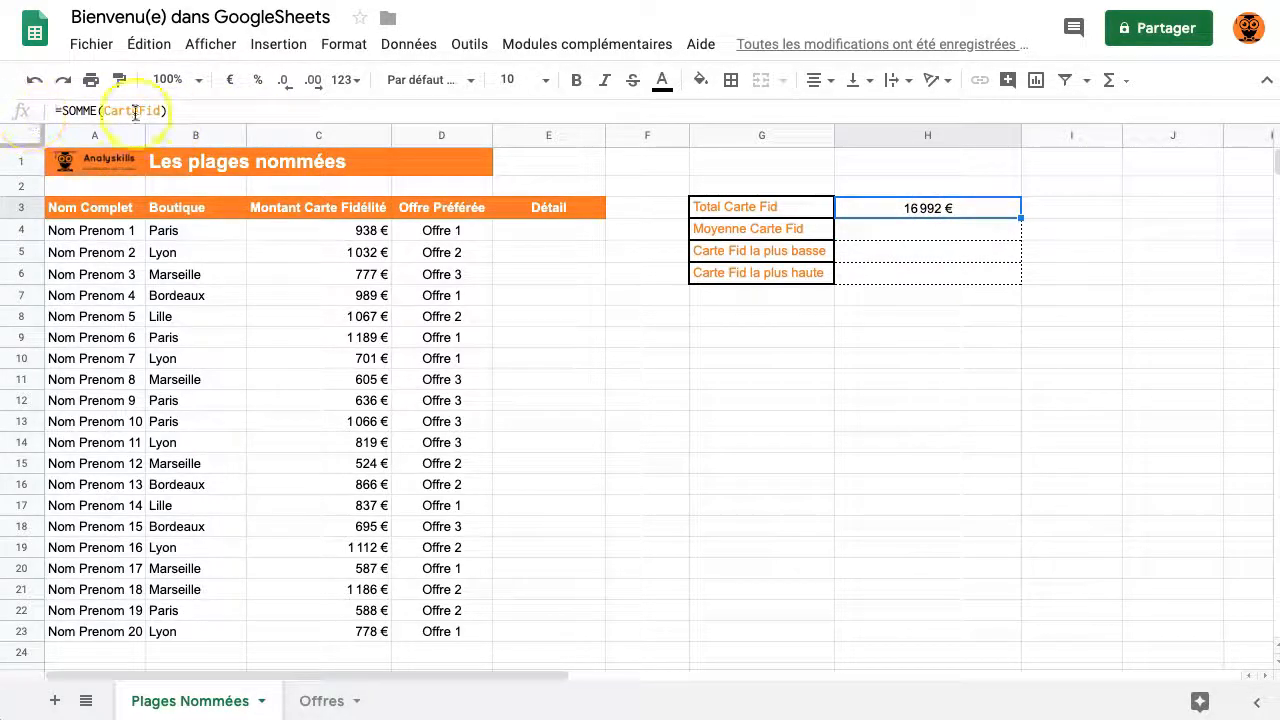
Calculate the average in H4 and the lowest amount in H5 by applying MOYENNE and MIN to the CarteFid range
{"action": "key", "text": "Down"}
{"action": "type", "text": "=MOYENNE(CarteFid"}
{"action": "key", "text": "Return"}
{"action": "type", "text": "=MIN(car"}
{"action": "key", "text": "Tab"}
{"action": "key", "text": "Return"}
Calculate the highest loyalty card amount in H6 with =MAX(CarteFid)
{"action": "type", "text": "=c"}
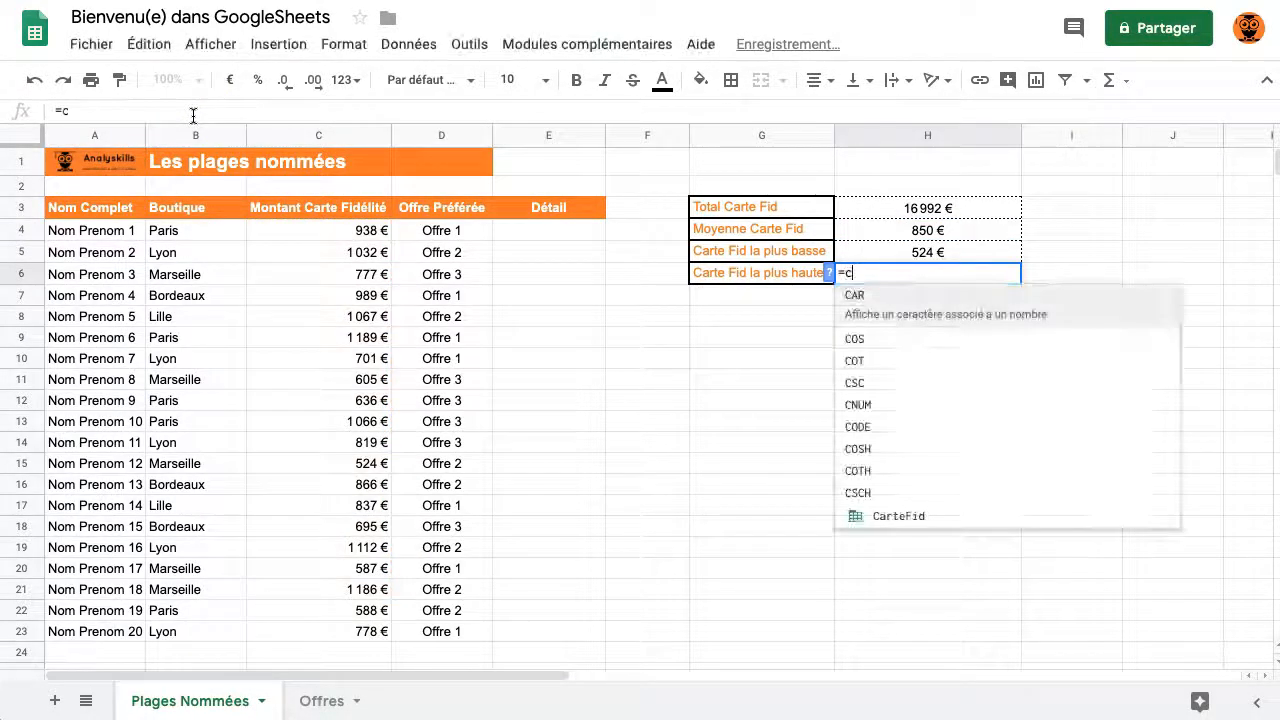
{"action": "key", "text": "BackSpace"}
{"action": "type", "text": "MAX(cart"}
{"action": "key", "text": "Tab"}
{"action": "type", "text": ")"}
{"action": "key", "text": "Return"}
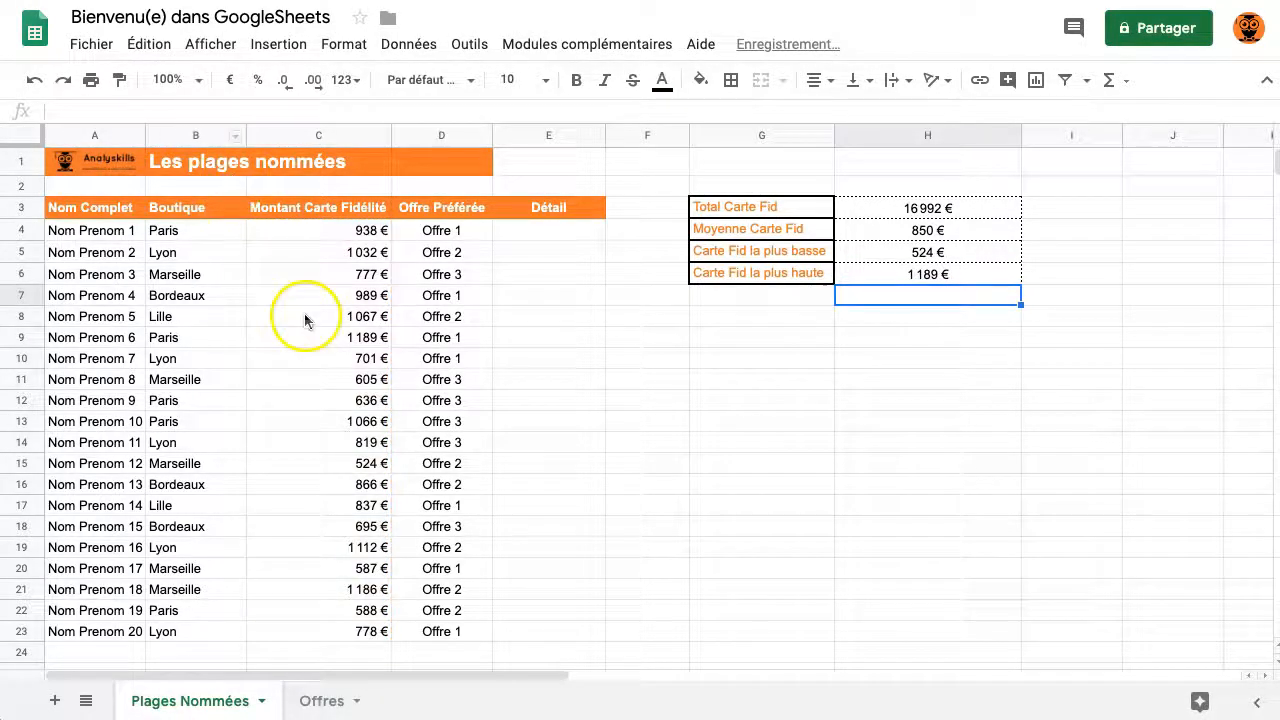
{"action": "left_click_drag", "start_coordinate": [341, 241], "coordinate": [384, 634]}
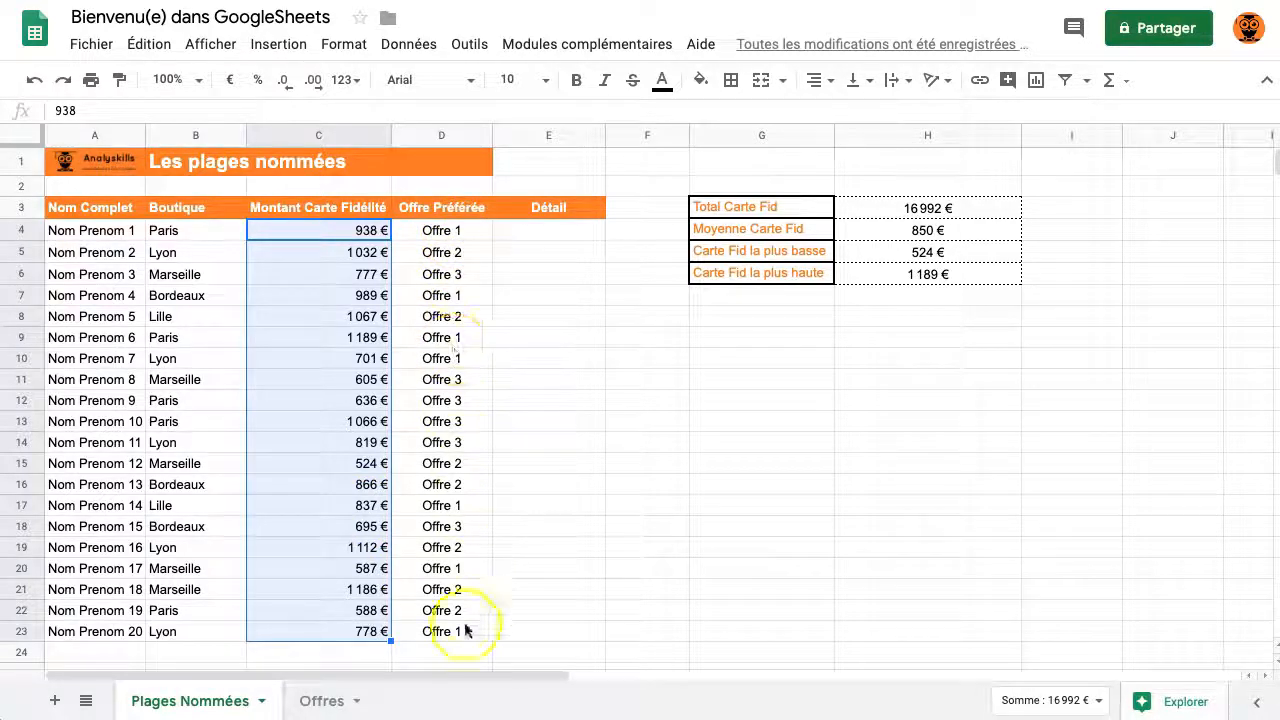
Name the offers table A3:C6 on the Offres sheet InfoOffre
{"action": "left_click", "coordinate": [345, 703]}
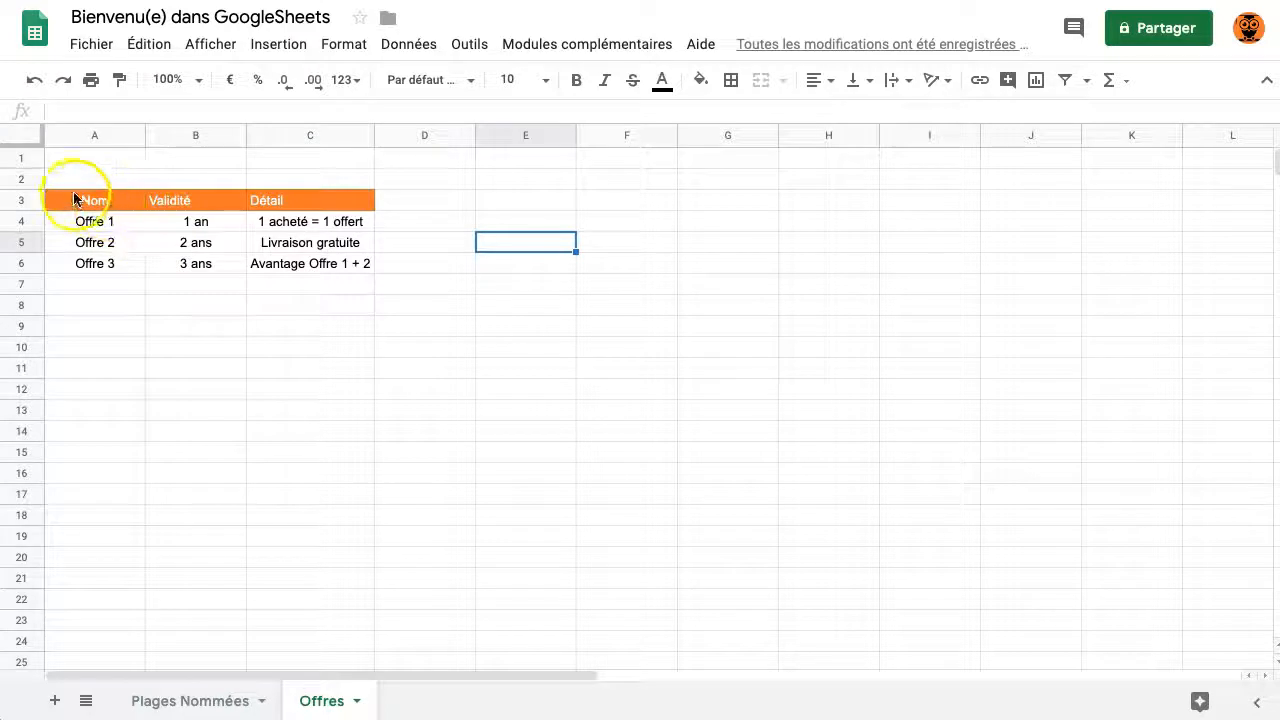
{"action": "left_click_drag", "start_coordinate": [78, 200], "coordinate": [252, 258]}
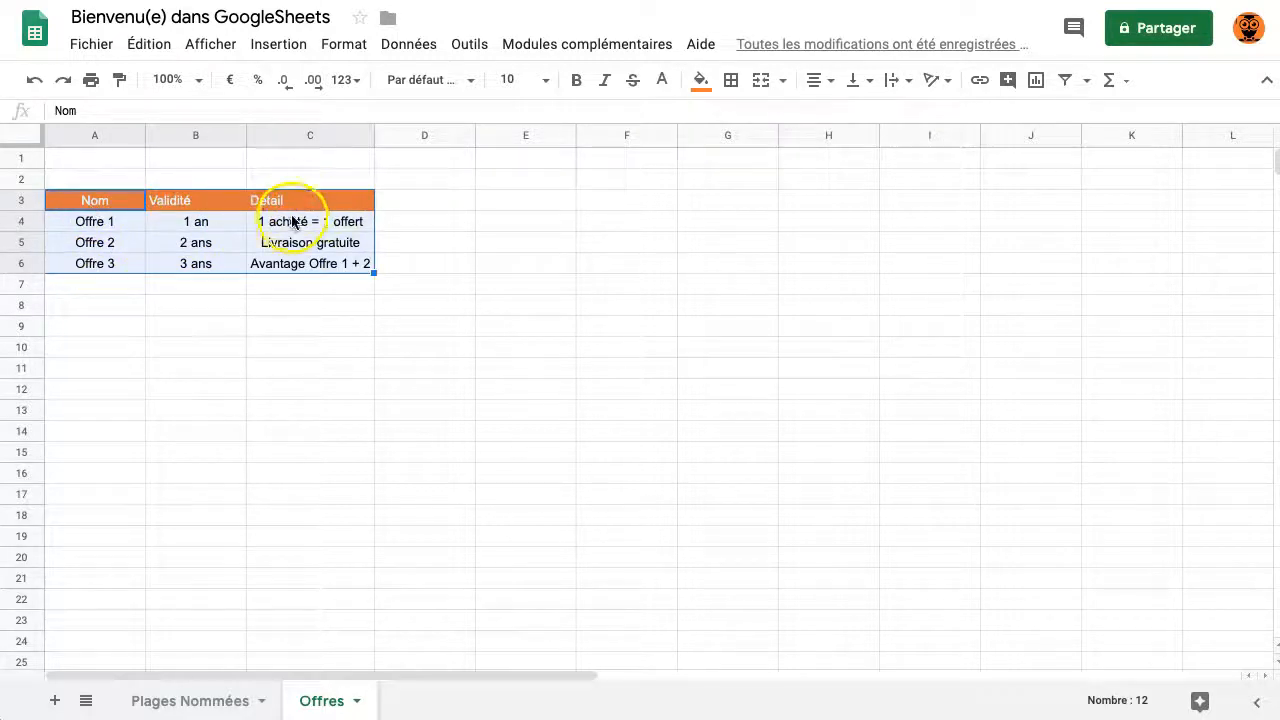
{"action": "left_click", "coordinate": [419, 50]}
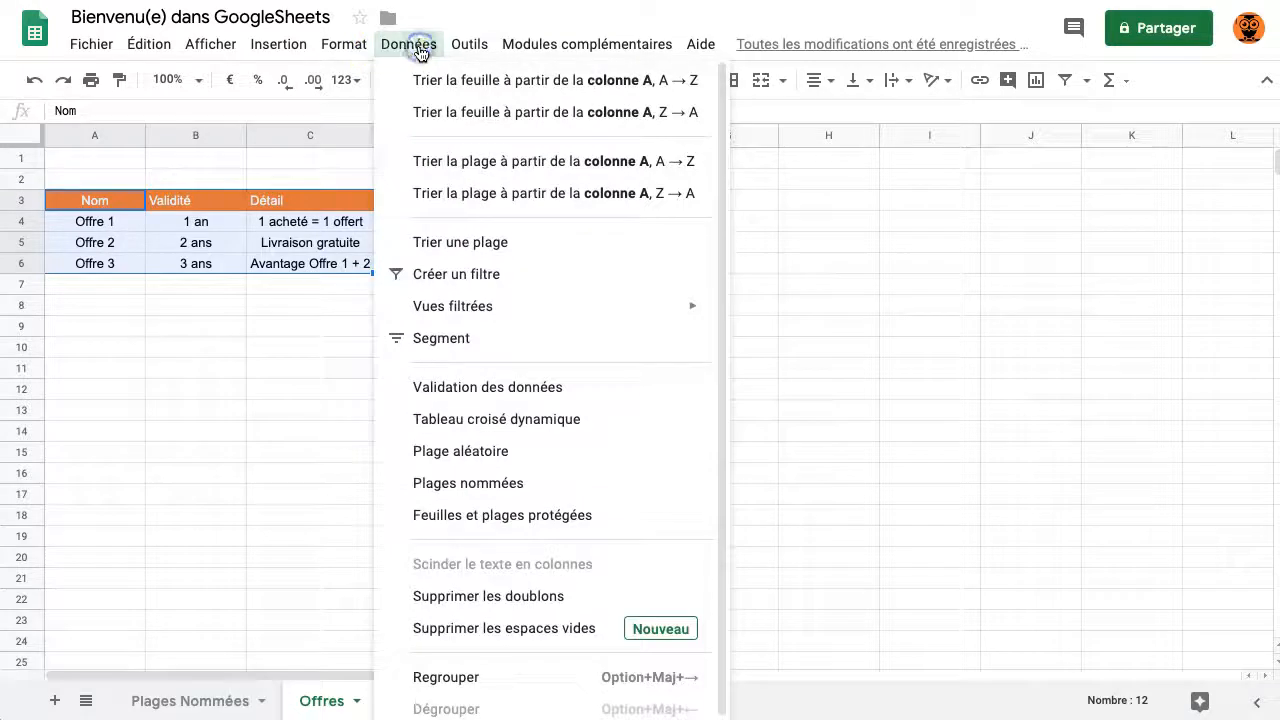
{"action": "left_click", "coordinate": [541, 486]}
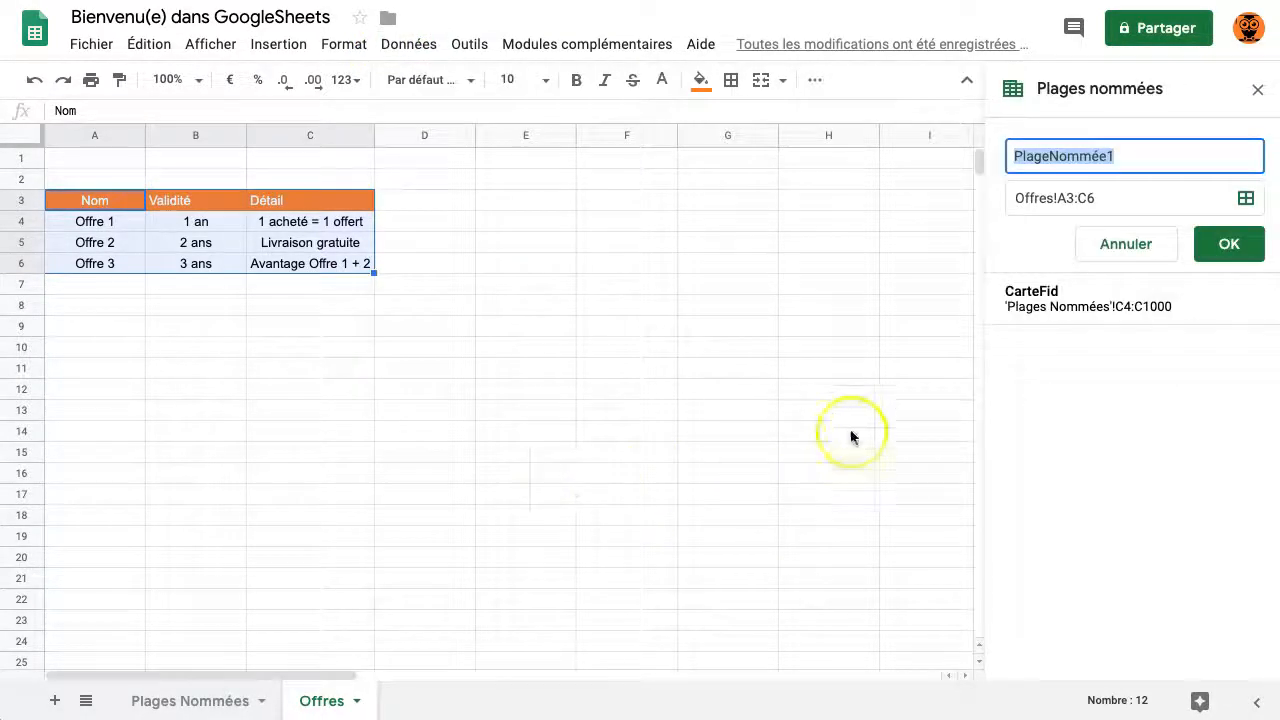
{"action": "type", "text": "InfoOffre"}
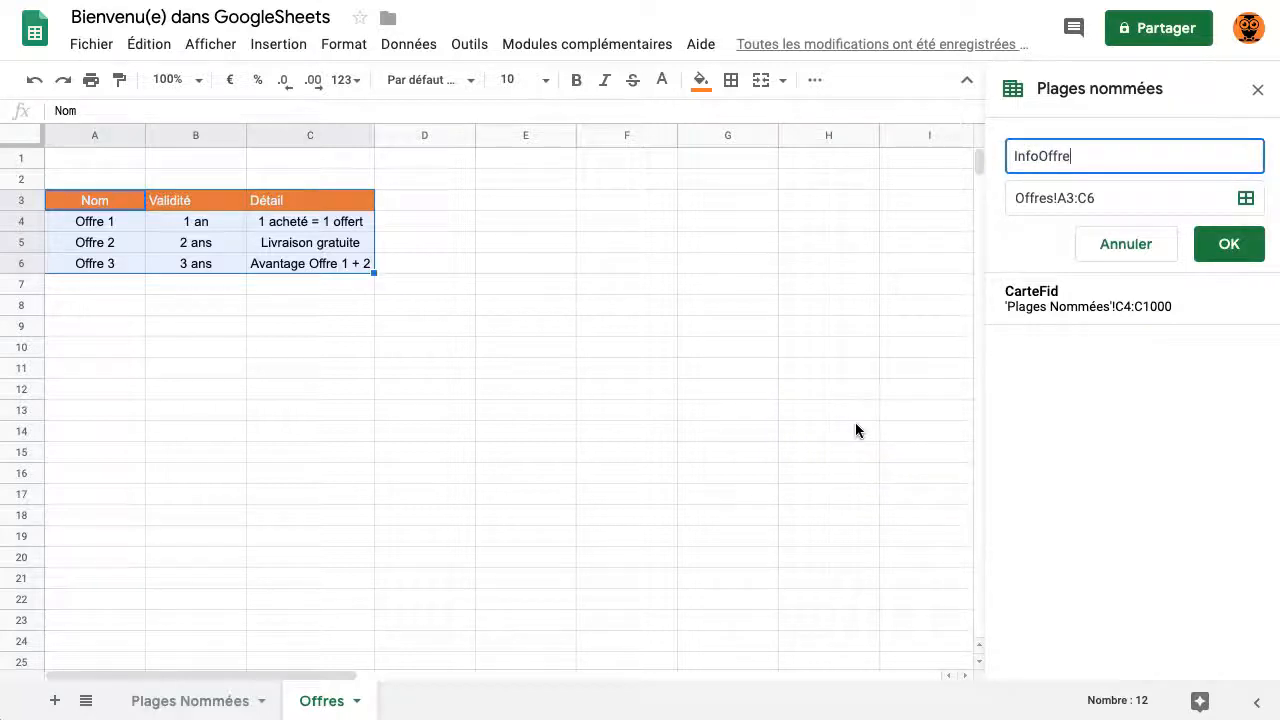
{"action": "left_click", "coordinate": [1205, 240]}
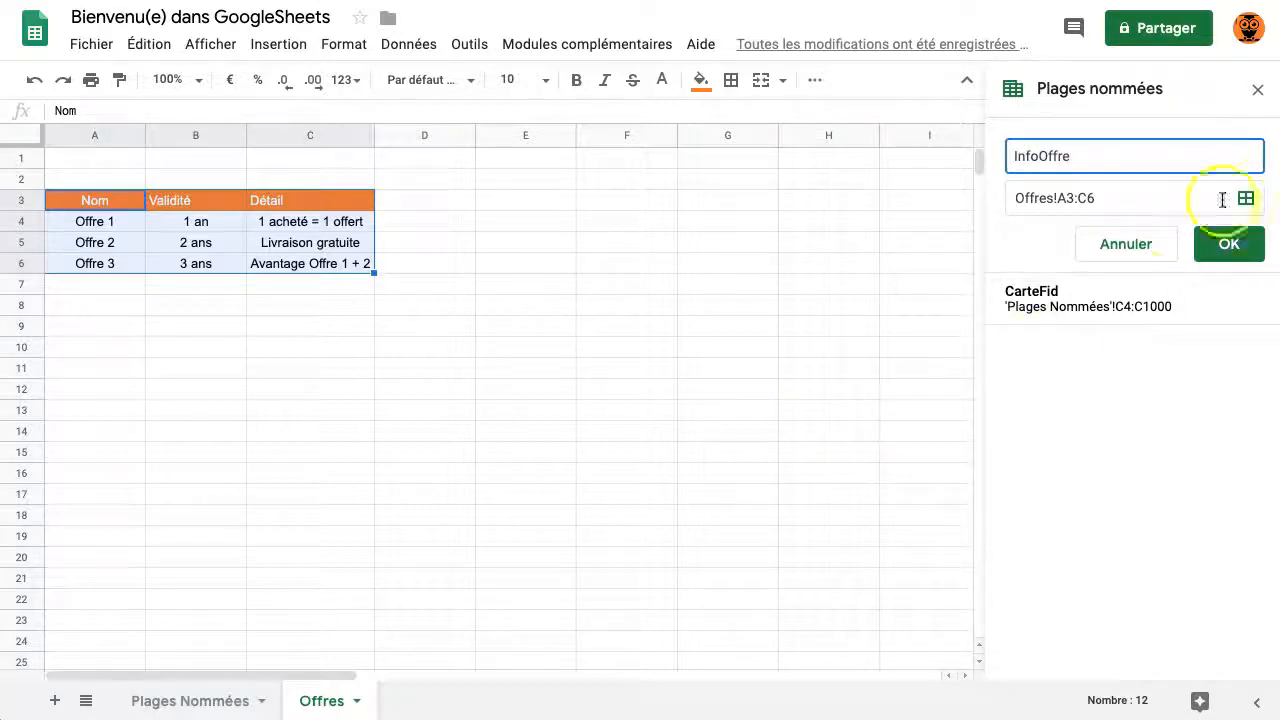
Look up the first customer's offer detail in E4 of the Plages Nommées sheet with =RECHERCHEV(D4;InfoOffre;3;0)
{"action": "left_click", "coordinate": [205, 699]}
{"action": "left_click", "coordinate": [568, 235]}
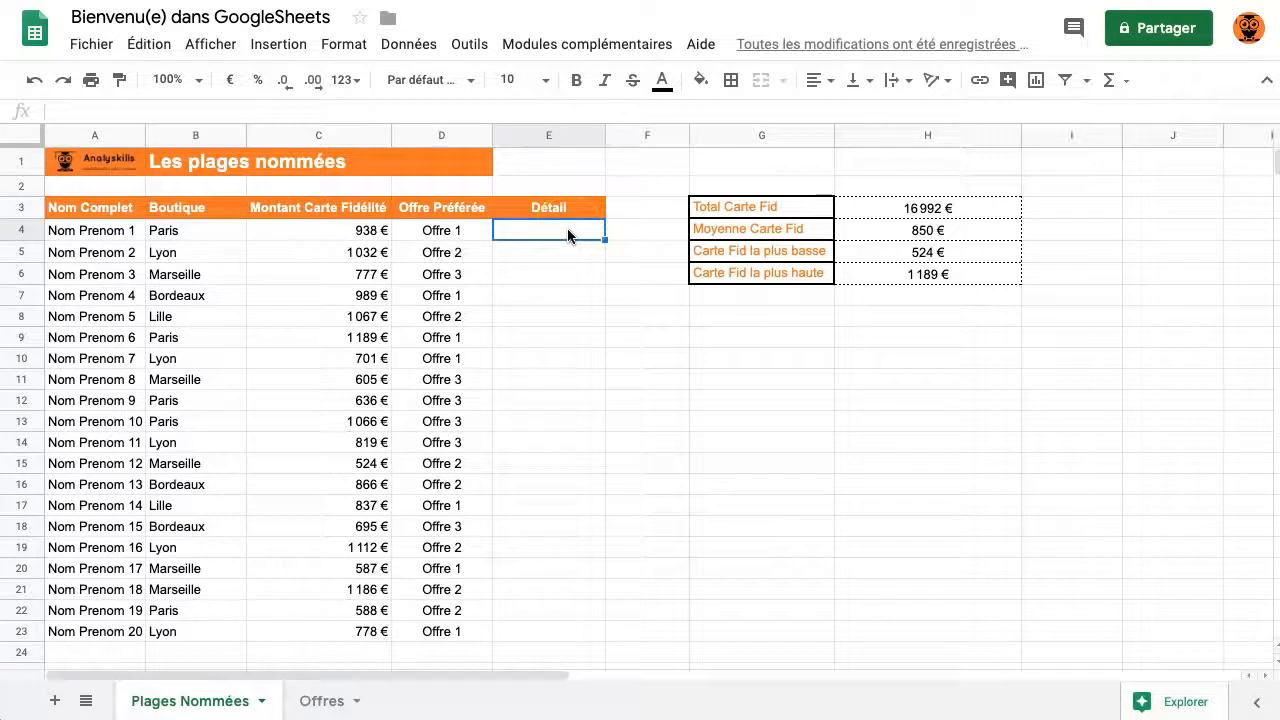
{"action": "type", "text": "="}
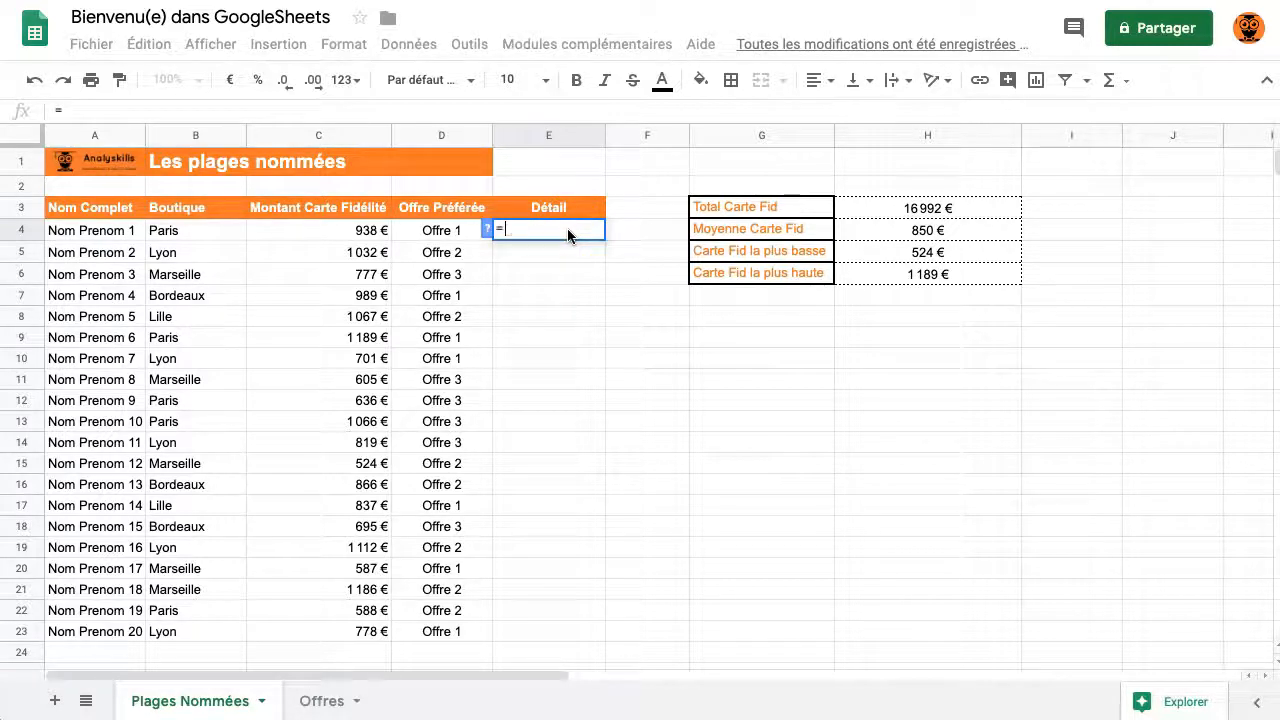
{"action": "type", "text": "RECHERCHEV("}
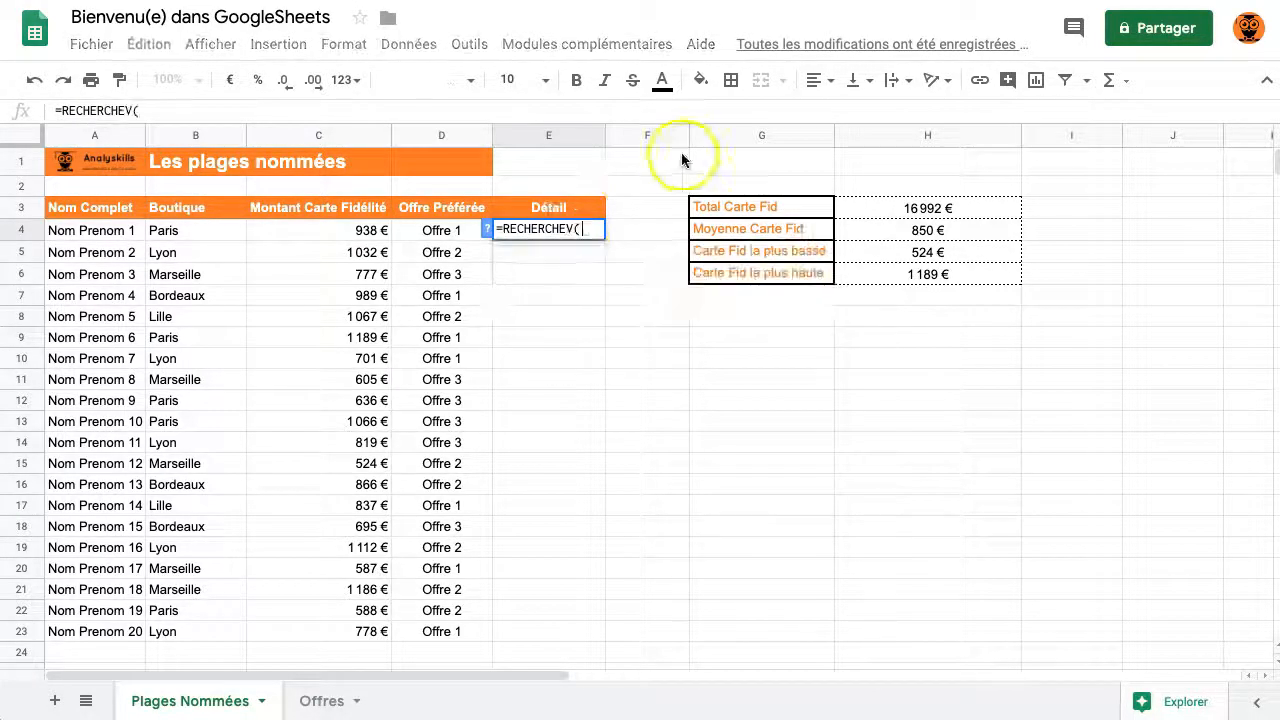
{"action": "left_click", "coordinate": [449, 236]}
{"action": "type", "text": ";"}
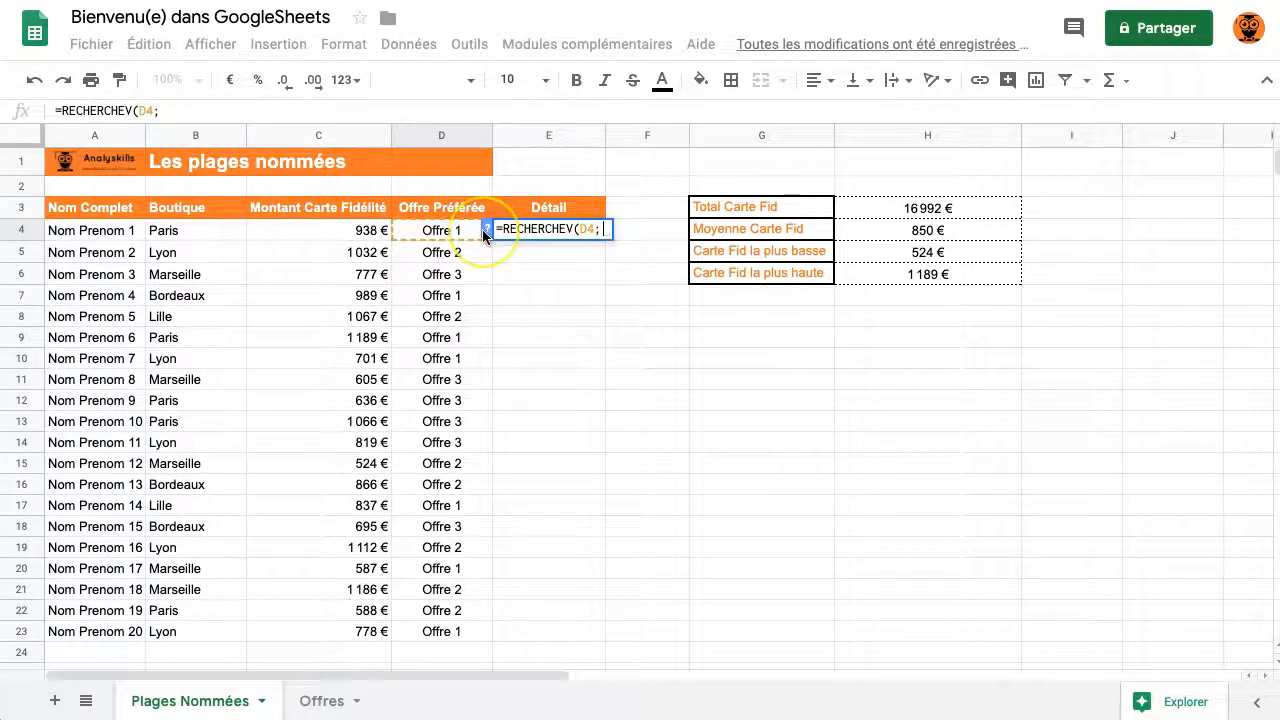
{"action": "type", "text": "InfoOffre"}
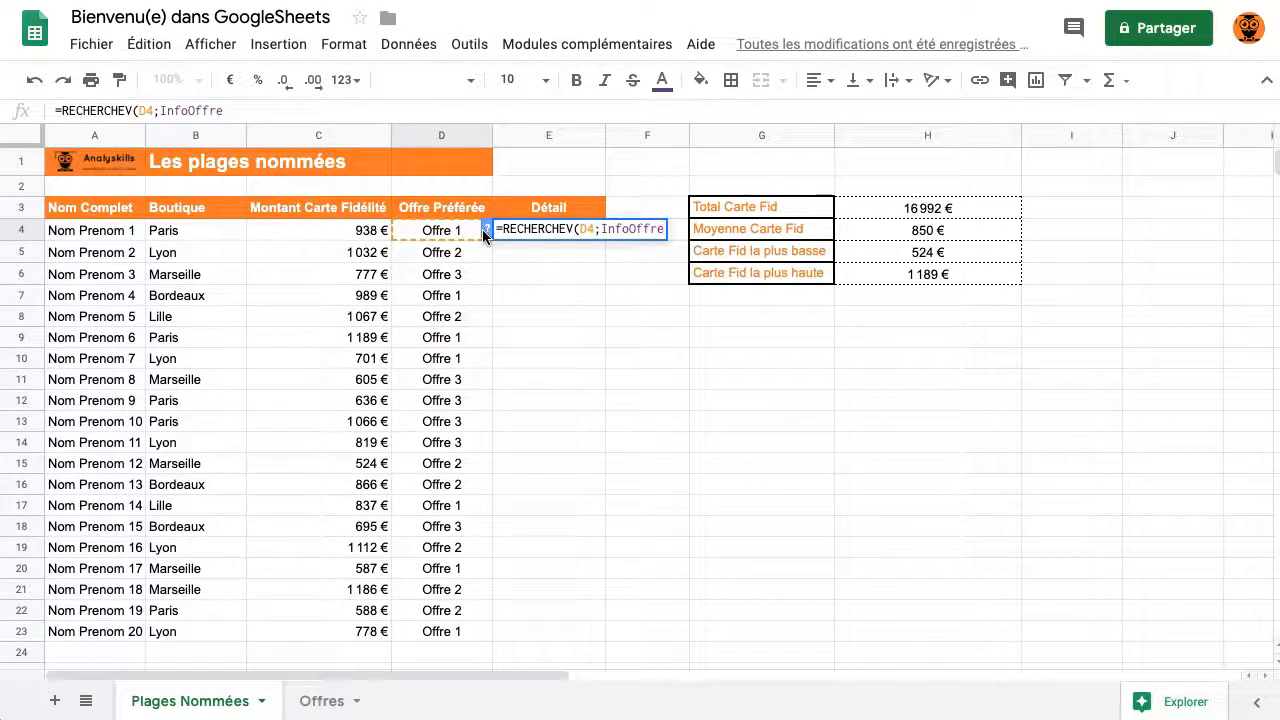
{"action": "type", "text": ";3;0)"}
{"action": "key", "text": "Return"}
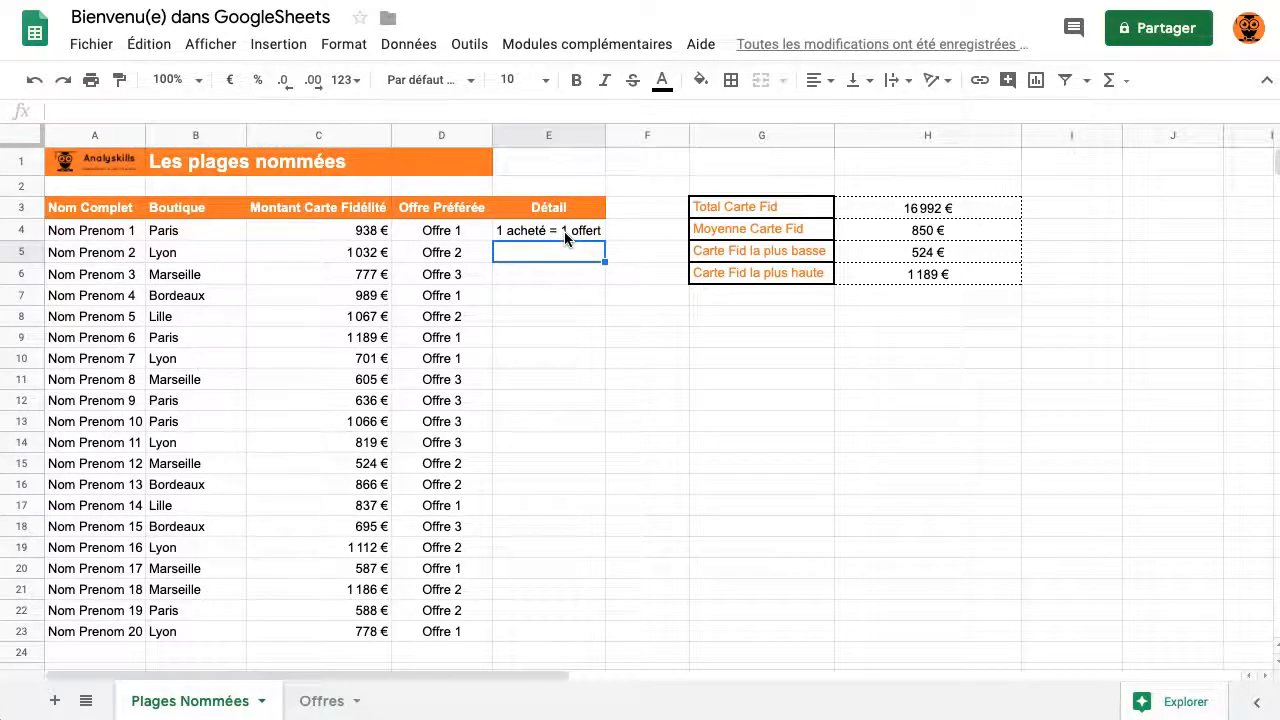
Copy the E4 lookup formula down the Détail column to E23
{"action": "scroll", "coordinate": [535, 249], "scroll_direction": "right", "scroll_amount": 1}
{"action": "scroll", "coordinate": [535, 249], "scroll_direction": "left", "scroll_amount": 1}
{"action": "left_click", "coordinate": [532, 232]}
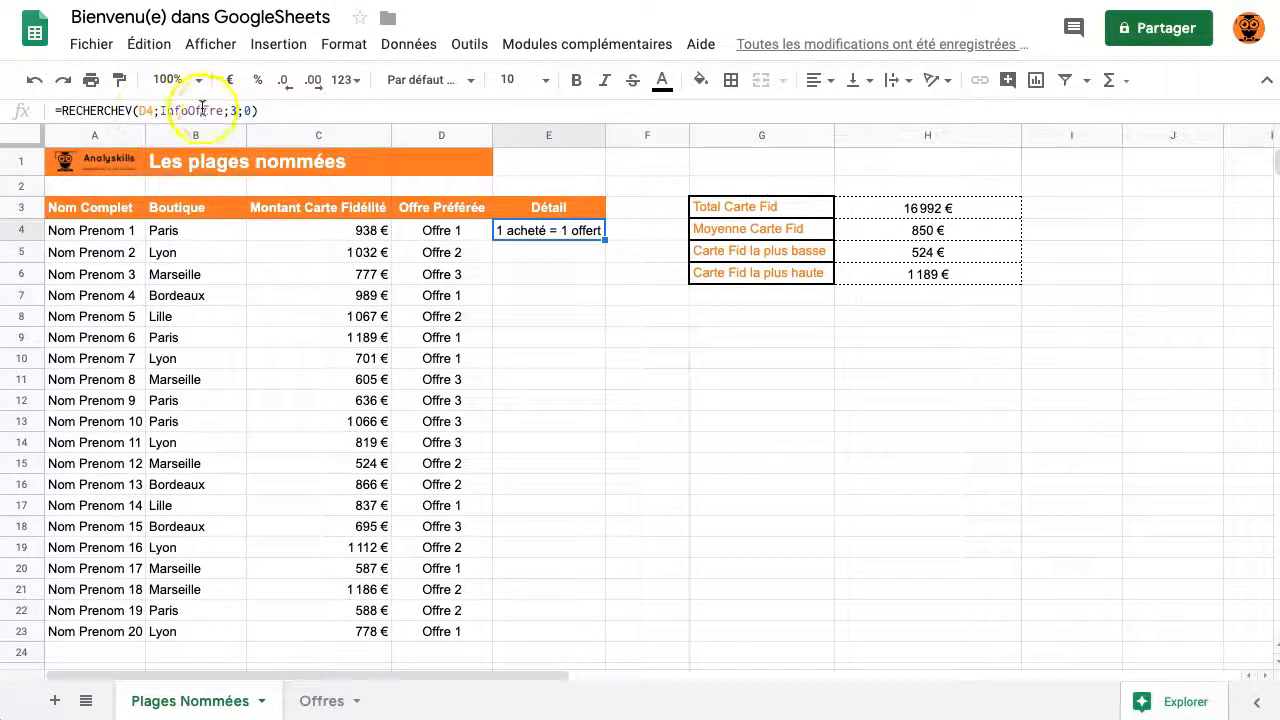
{"action": "left_click_drag", "start_coordinate": [604, 238], "coordinate": [617, 628]}
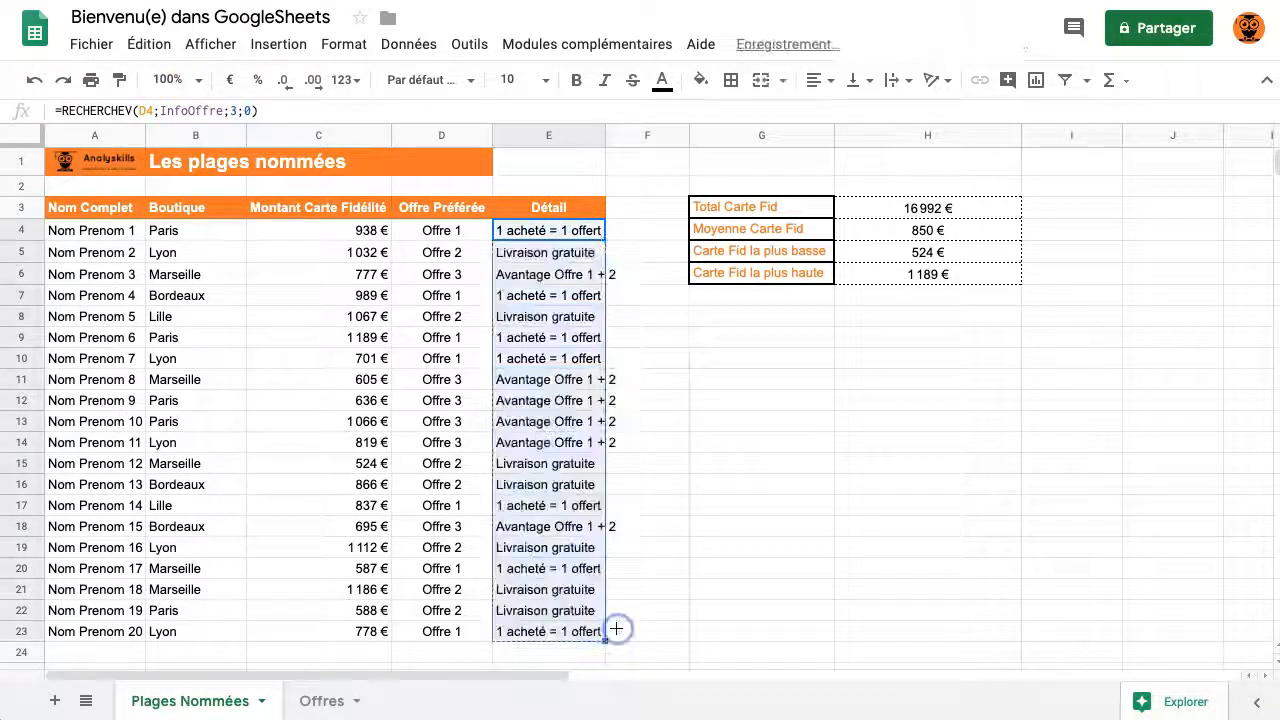